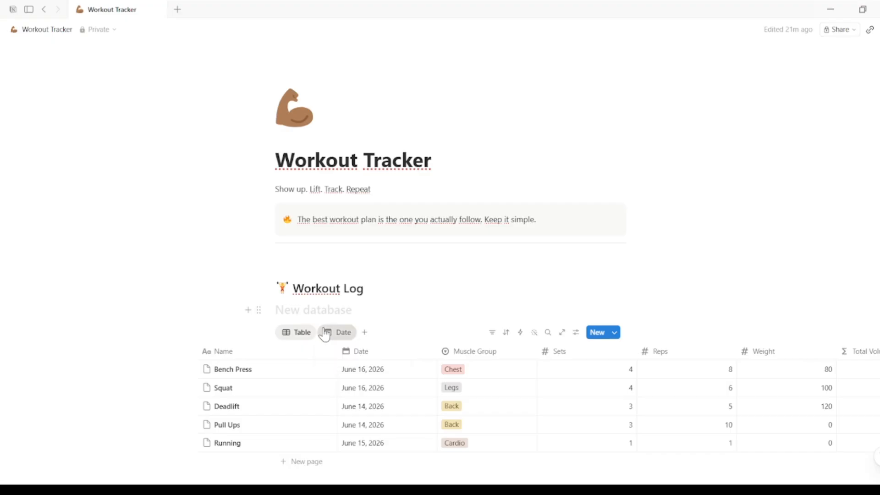
- Title the new page Workout Tracker and add the line 'Show up. Lift. Track. Repeat' beneath the title
{"action": "left_click", "coordinate": [303, 333]}
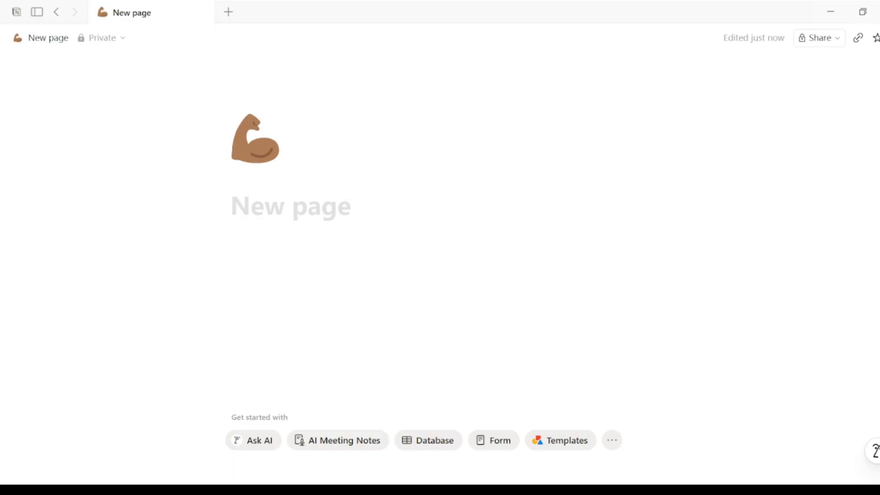
{"action": "type", "text": "Wor"}
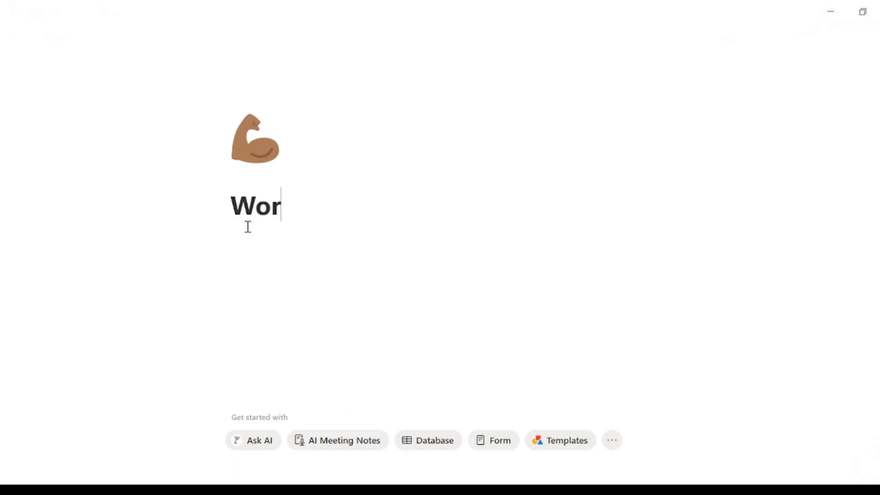
{"action": "type", "text": "kout Tracker"}
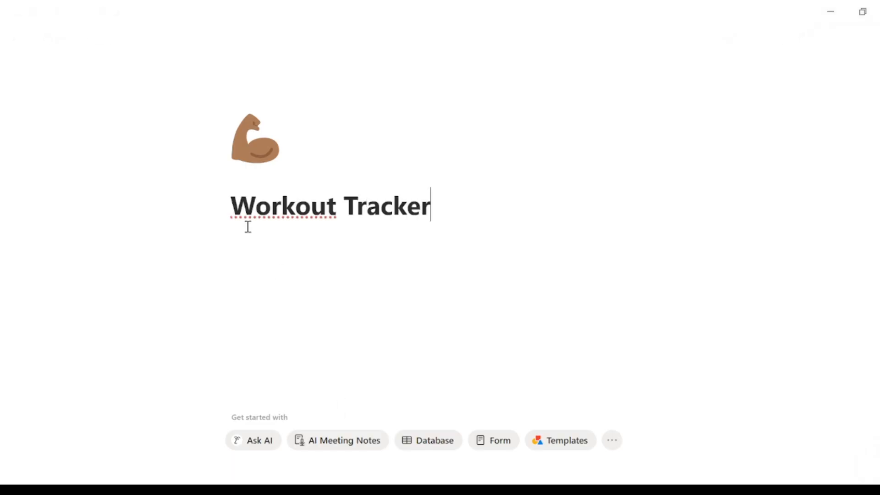
{"action": "key", "text": "Return"}
{"action": "type", "text": "Show up. Lift. Track. Repeat"}
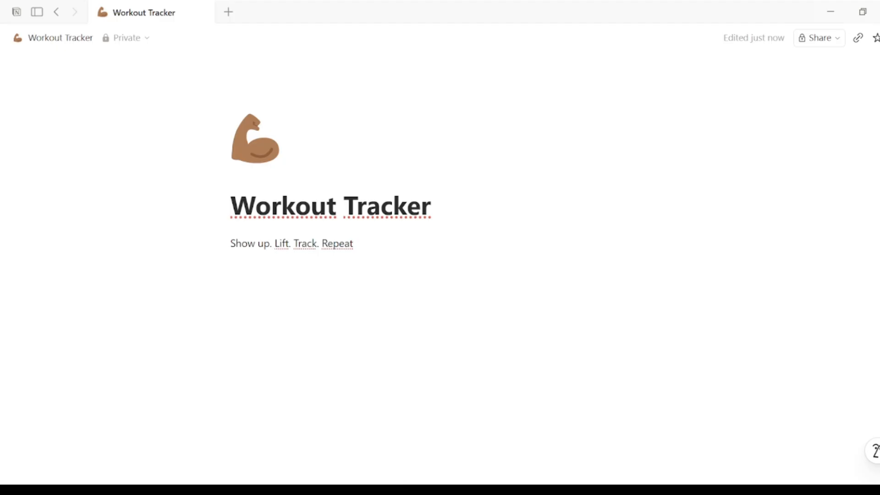
- Insert a callout with a fire emoji icon and paste 'The best workout plan is the one you actually follow. Keep it simple.' into it
{"action": "key", "text": "Return"}
{"action": "type", "text": "/c"}
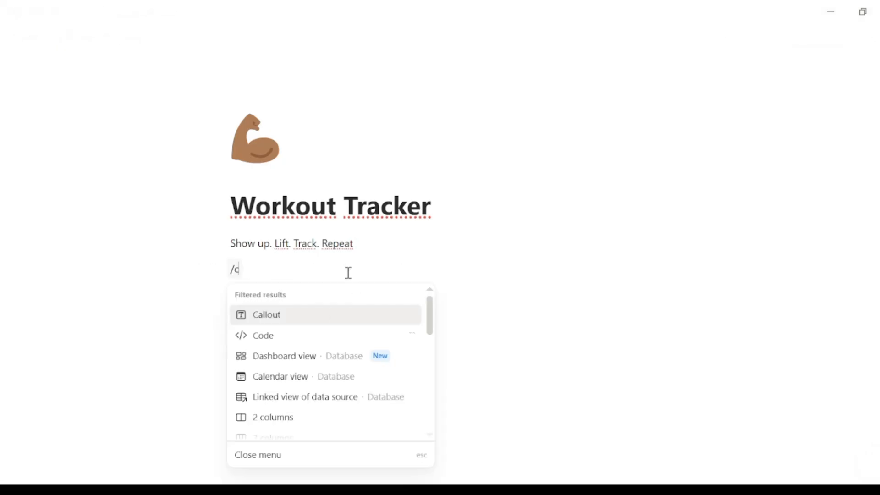
{"action": "type", "text": "a"}
{"action": "left_click", "coordinate": [267, 317]}
{"action": "left_click", "coordinate": [246, 283]}
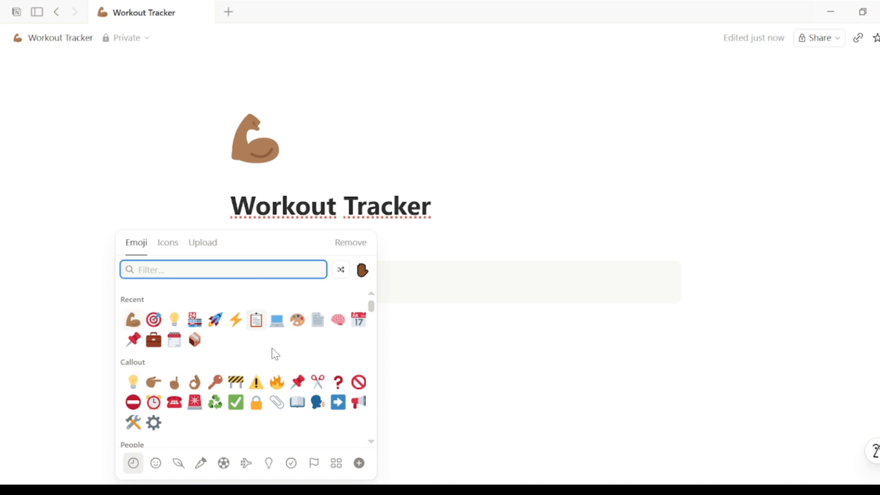
{"action": "left_click", "coordinate": [276, 382]}
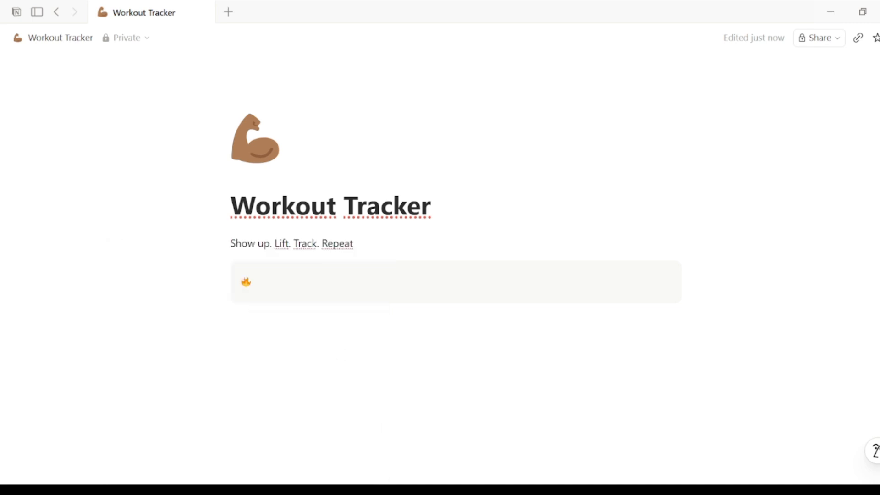
{"action": "left_click", "coordinate": [324, 272]}
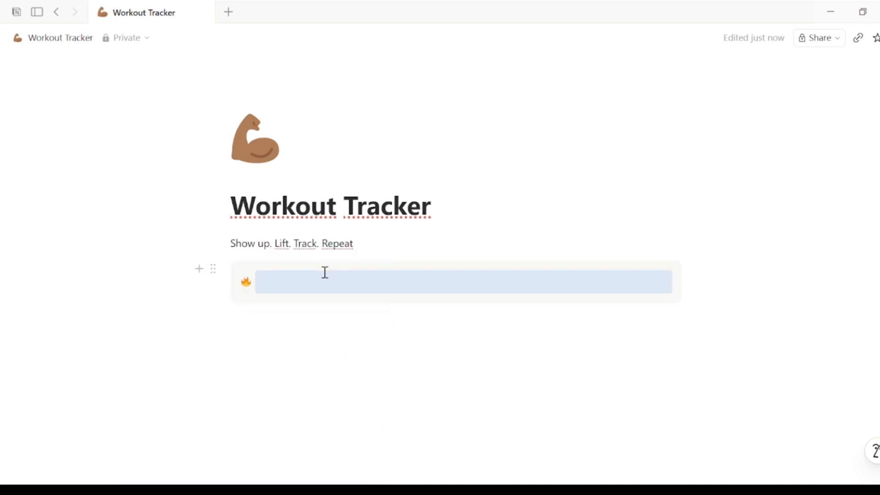
{"action": "type", "text": "The best workout plan is the one you actually follow. Keep it simple."}
{"action": "key", "text": "Return"}
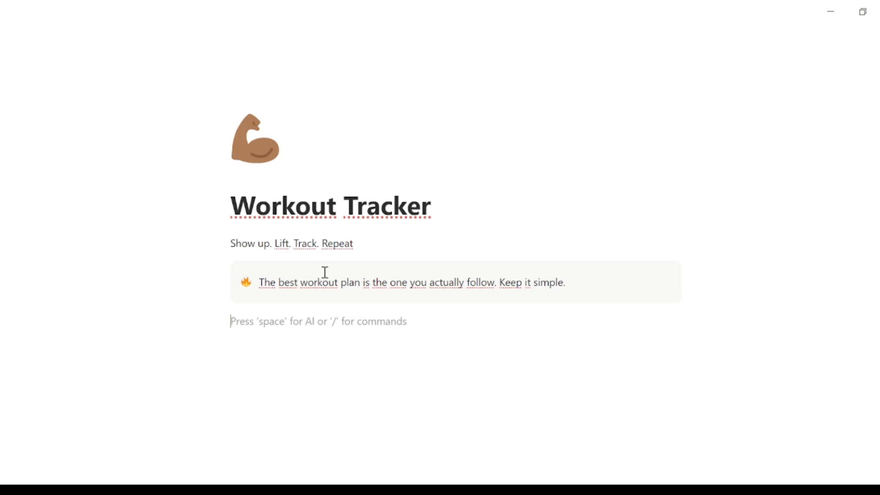
- Add a divider followed by a Heading 2 pasted as '🏋️ Workout Log'
{"action": "type", "text": "/di"}
{"action": "key", "text": "Return"}
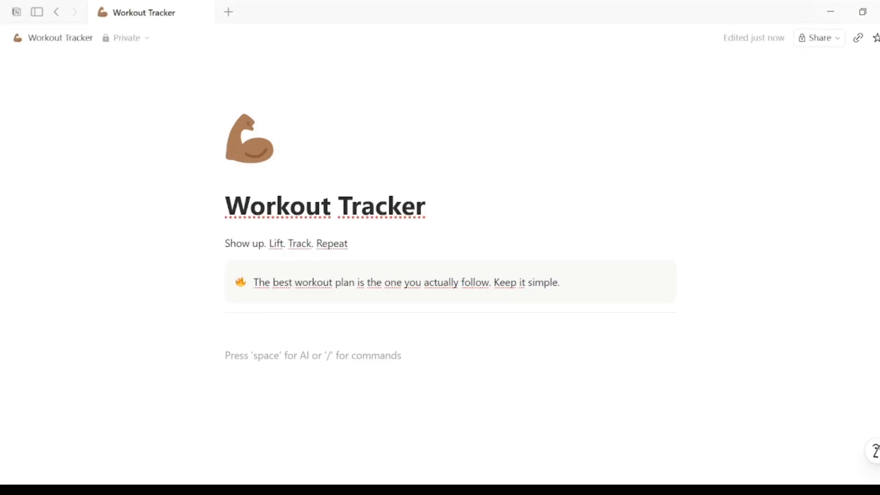
{"action": "type", "text": "/he"}
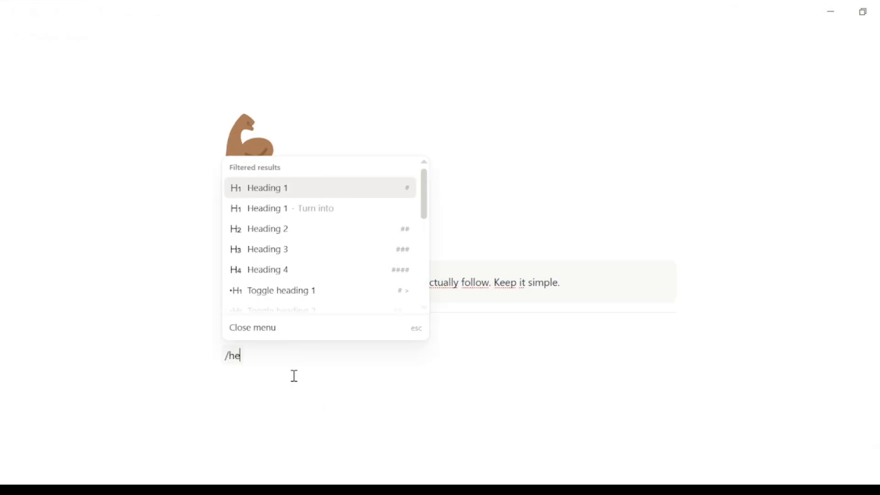
{"action": "left_click", "coordinate": [292, 235]}
{"action": "type", "text": "🏋 Workout Log"}
{"action": "key", "text": "Return"}
- Insert an empty table database below the Workout Log heading
{"action": "type", "text": "/"}
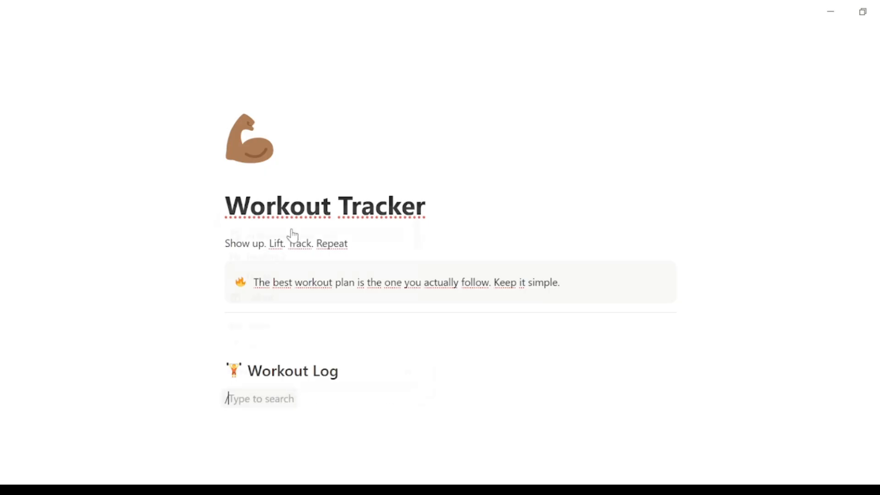
{"action": "type", "text": "tab"}
{"action": "left_click", "coordinate": [281, 252]}
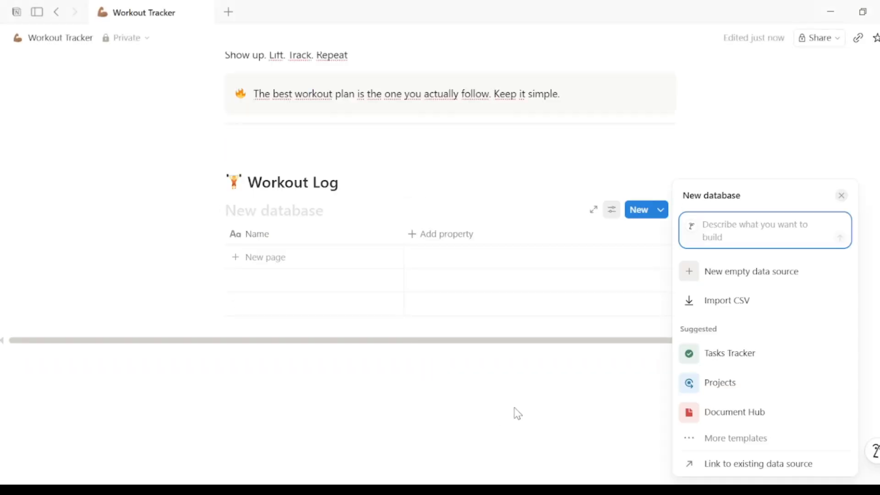
{"action": "left_click", "coordinate": [322, 403]}
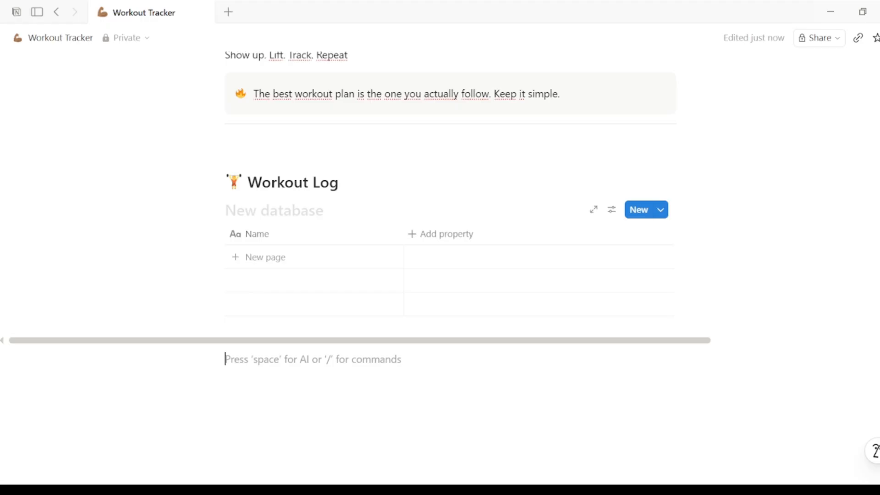
- Add a Date-type property named Date to the table
{"action": "left_click", "coordinate": [417, 242]}
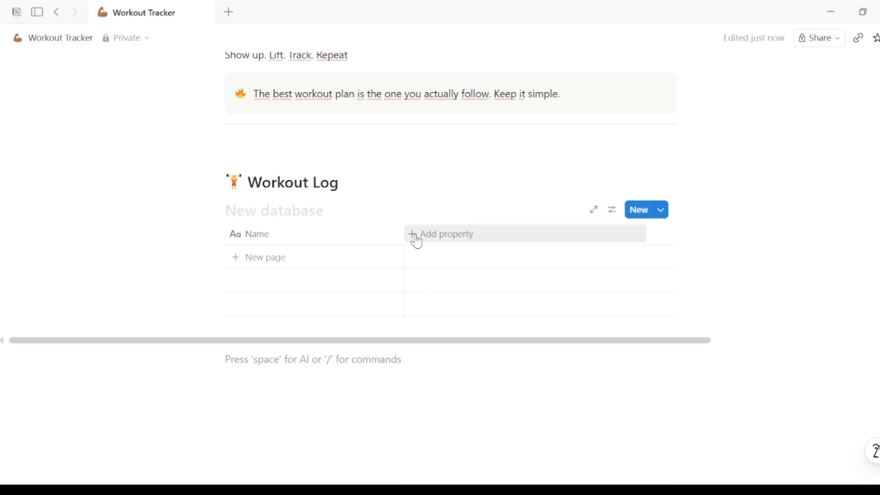
{"action": "type", "text": "Date"}
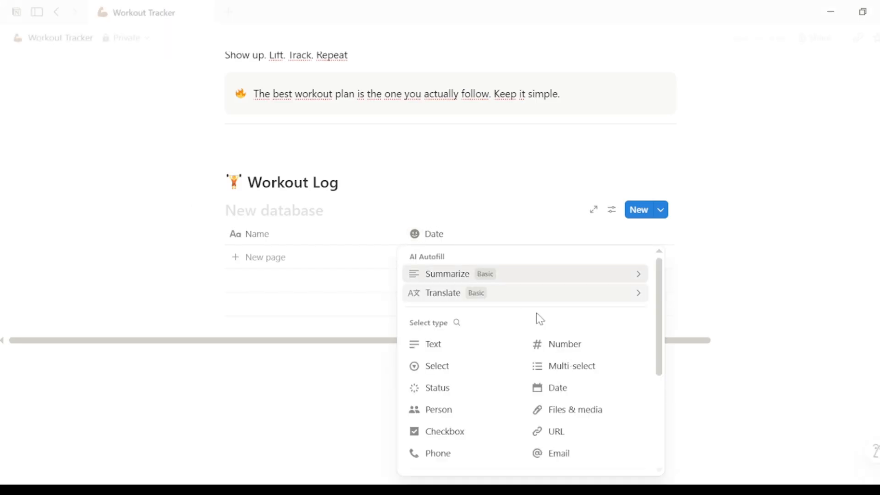
{"action": "left_click", "coordinate": [563, 390]}
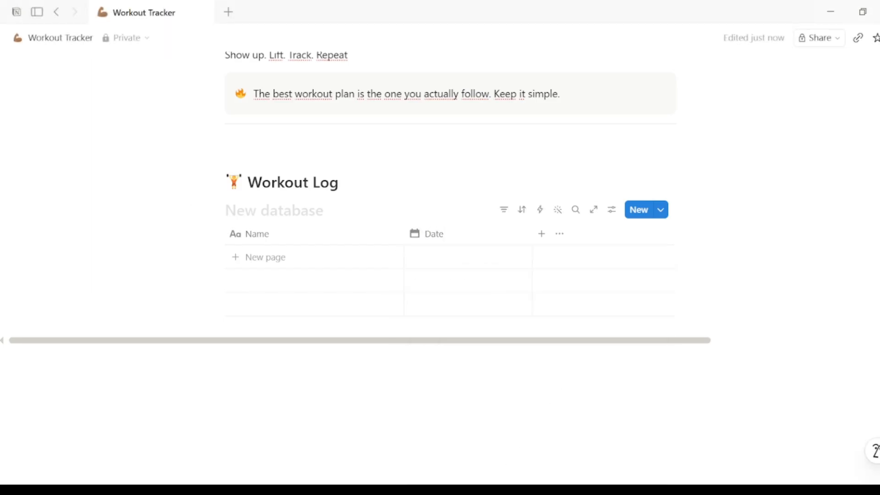
- Add a Select-type property named Muscle Group
{"action": "left_click", "coordinate": [541, 239]}
{"action": "type", "text": "Muscle Group\""}
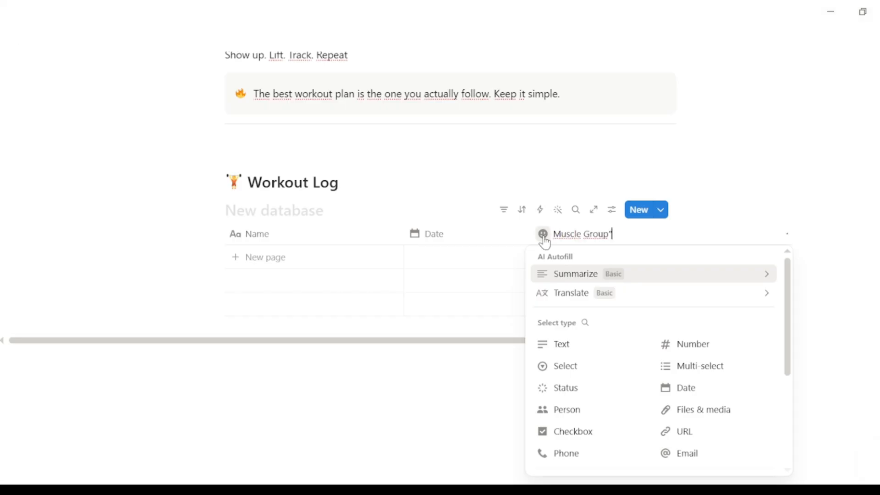
{"action": "left_click", "coordinate": [582, 378]}
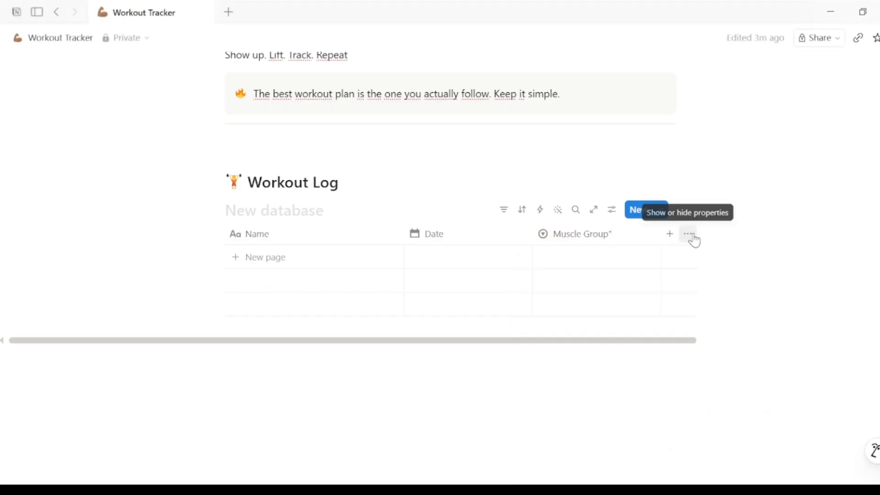
- Correct the property name to Muscle Group and add Chest and Back as its select options
{"action": "left_click", "coordinate": [624, 235]}
{"action": "left_click", "coordinate": [631, 192]}
{"action": "left_click", "coordinate": [668, 214]}
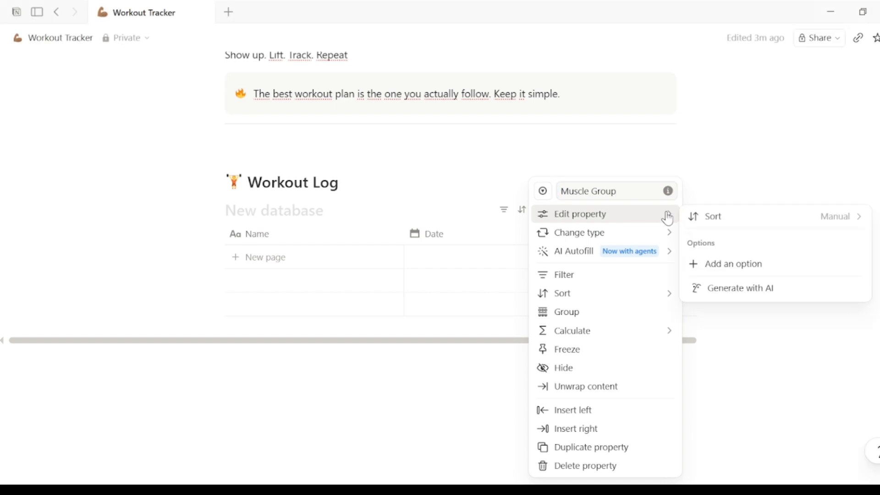
{"action": "left_click", "coordinate": [732, 263]}
{"action": "type", "text": "Chest"}
{"action": "key", "text": "Return"}
{"action": "type", "text": "Back"}
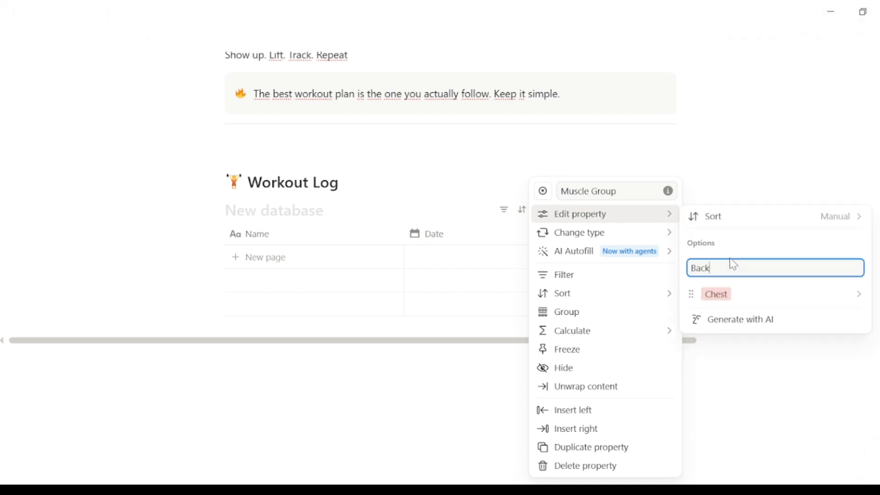
{"action": "key", "text": "Return"}
- Add Legs and Arms as further Muscle Group options and close the property menu
{"action": "mouse_move", "coordinate": [661, 218]}
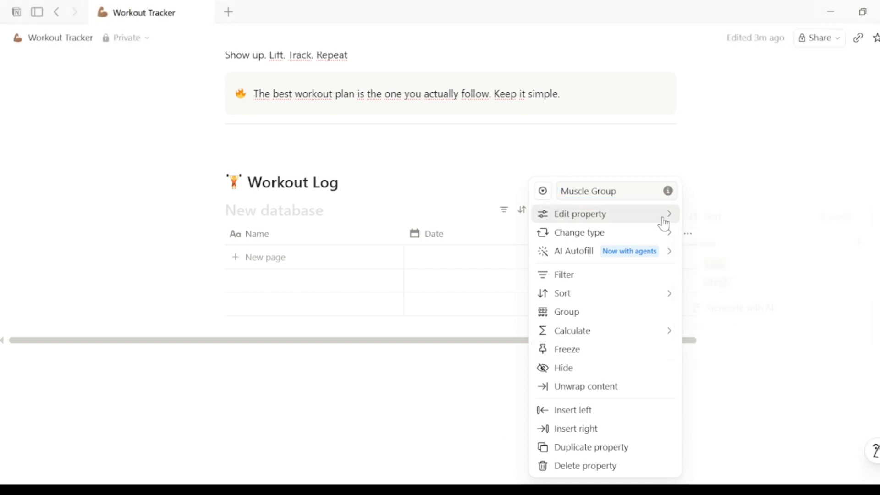
{"action": "left_click", "coordinate": [860, 246]}
{"action": "type", "text": "Legs"}
{"action": "key", "text": "Return"}
{"action": "type", "text": "Arms"}
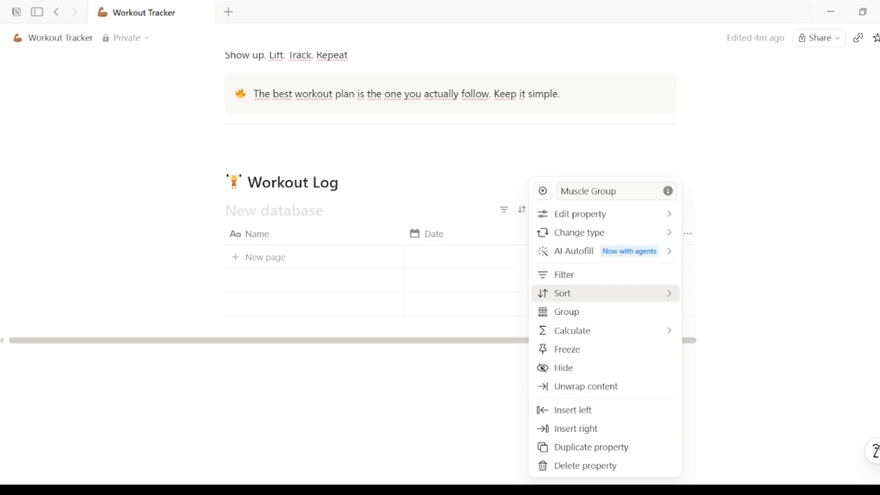
{"action": "mouse_move", "coordinate": [661, 215]}
{"action": "type", "text": "Cal"}
{"action": "left_click", "coordinate": [501, 279]}
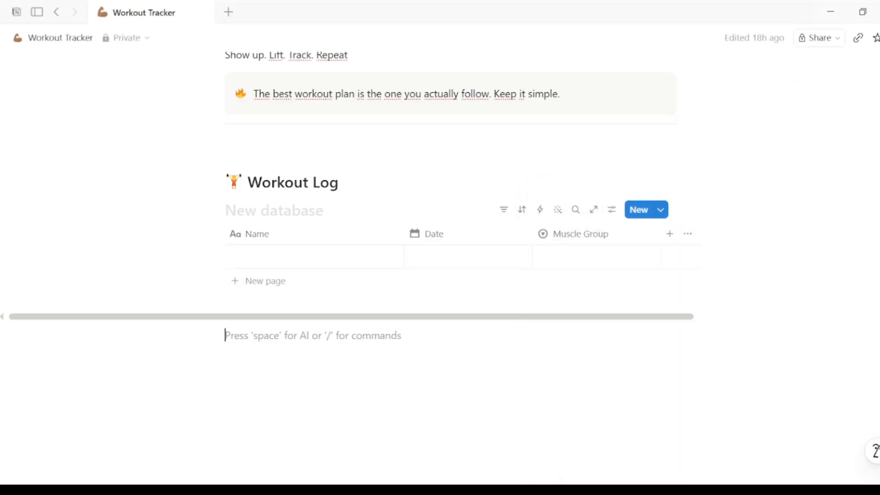
- Add a Text-type property named Exercise
{"action": "left_click", "coordinate": [669, 234]}
{"action": "type", "text": "Exercise"}
{"action": "left_click", "coordinate": [664, 348]}
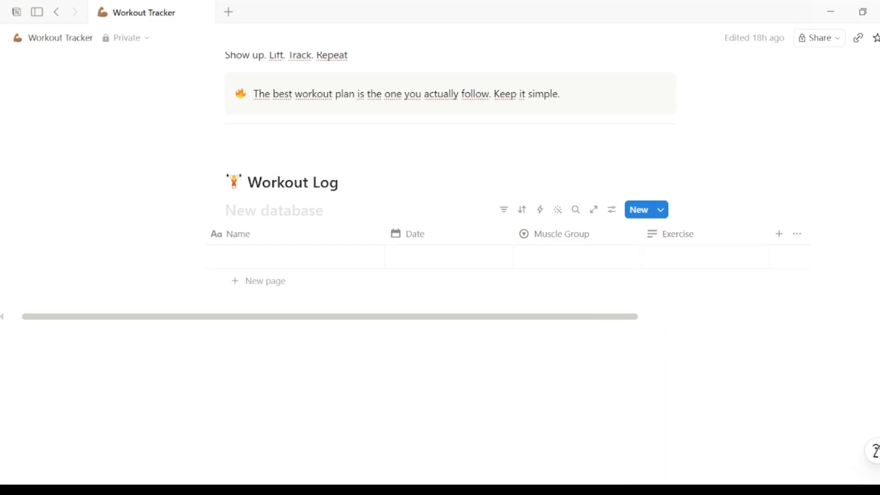
- Add two Number-type properties named Sets and Reps
{"action": "left_click", "coordinate": [779, 234]}
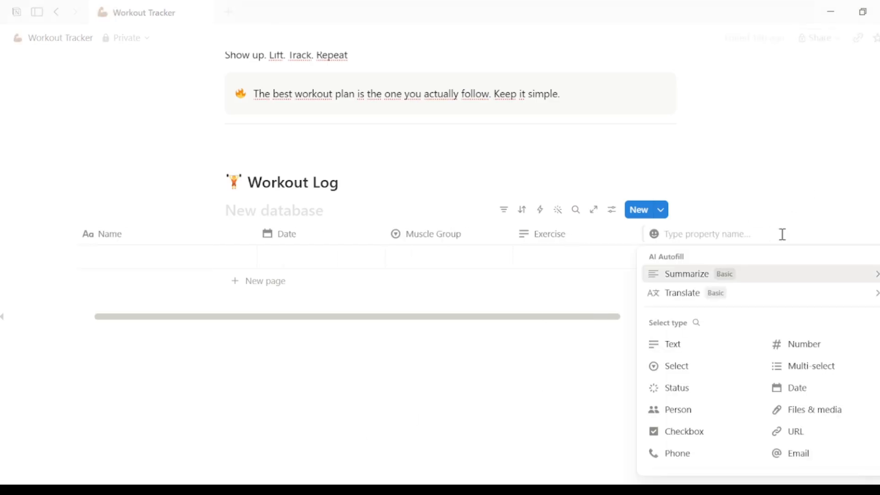
{"action": "type", "text": "Sets"}
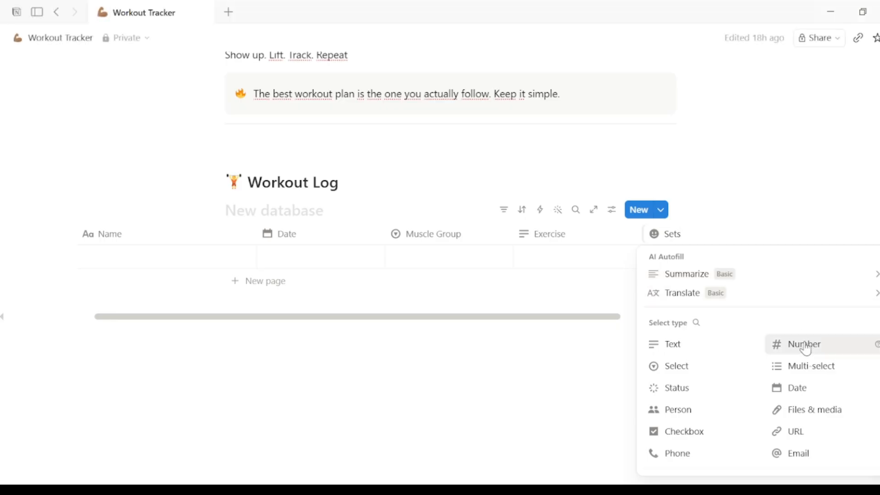
{"action": "left_click", "coordinate": [803, 346]}
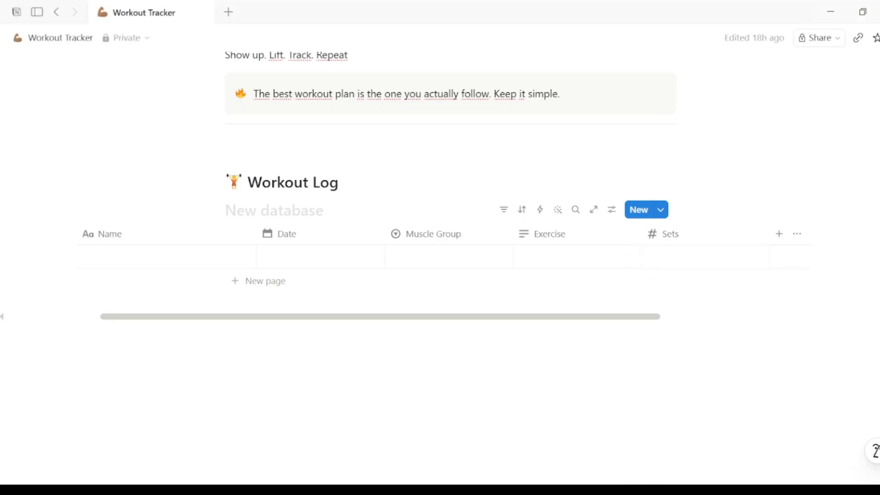
{"action": "left_click", "coordinate": [779, 233]}
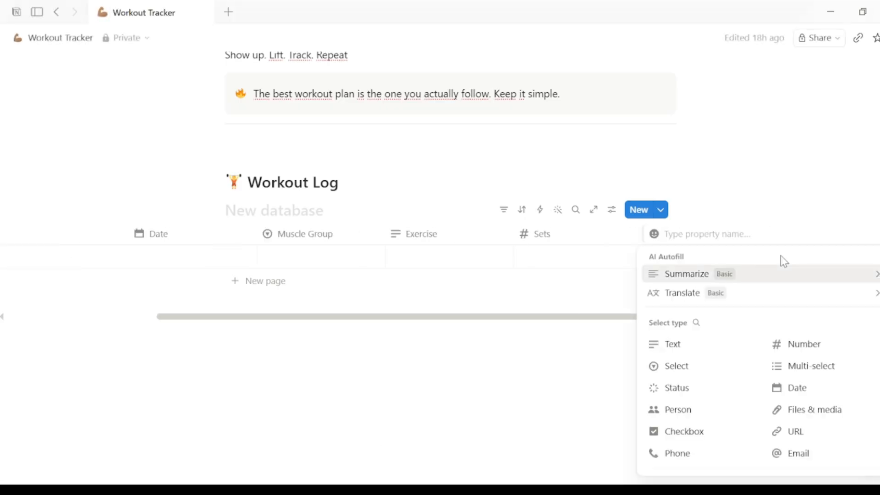
{"action": "type", "text": "Reps"}
{"action": "left_click", "coordinate": [801, 342]}
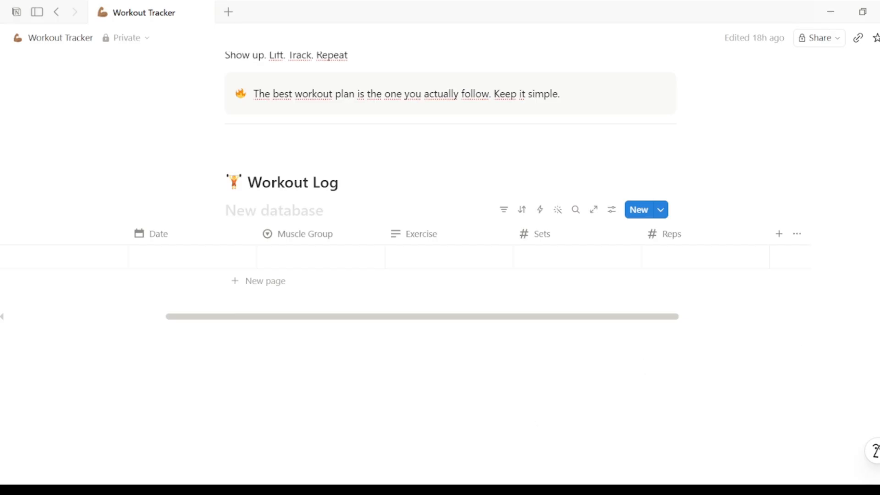
- Add a Number-type property named Weight
{"action": "left_click", "coordinate": [778, 234]}
{"action": "type", "text": "Weight"}
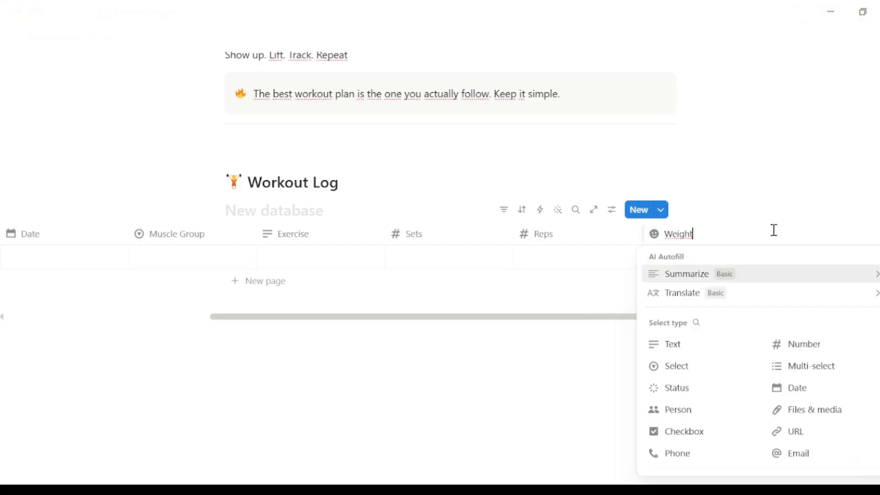
{"action": "left_click", "coordinate": [802, 348]}
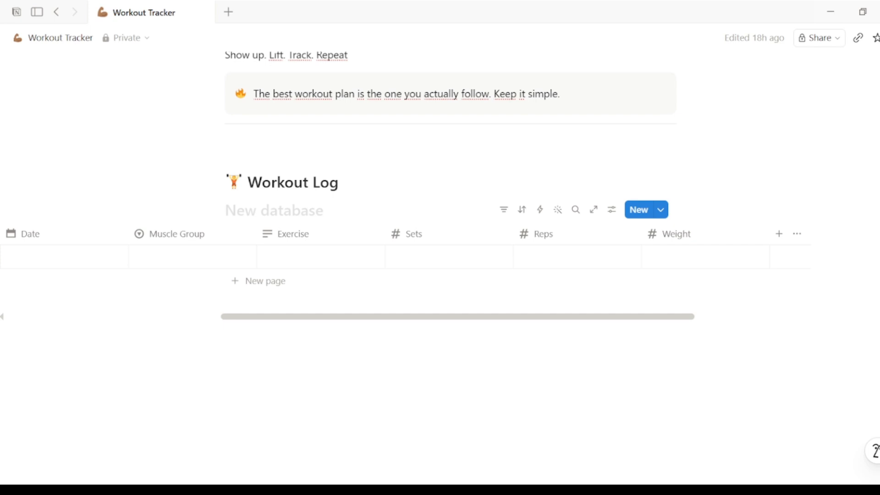
- Add a Formula-type property named Total Volume at the end of the table
{"action": "scroll", "coordinate": [700, 275], "scroll_direction": "right", "scroll_amount": 3}
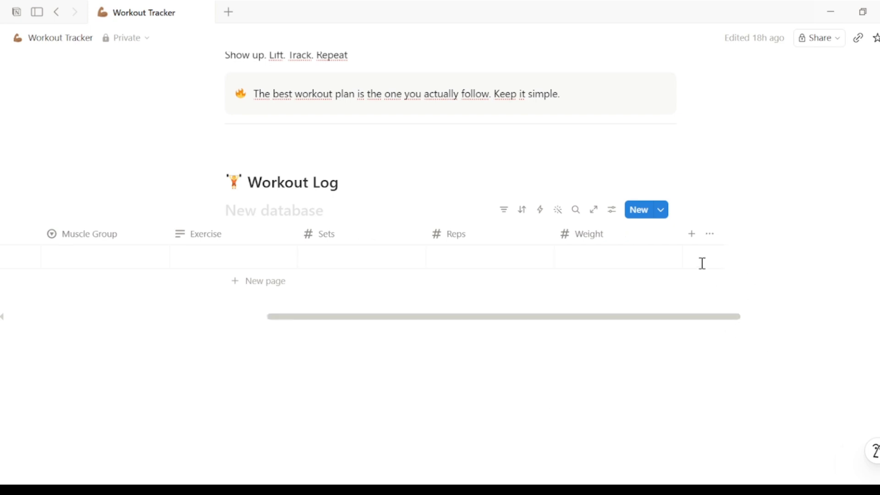
{"action": "left_click", "coordinate": [692, 235]}
{"action": "type", "text": "Total Volume"}
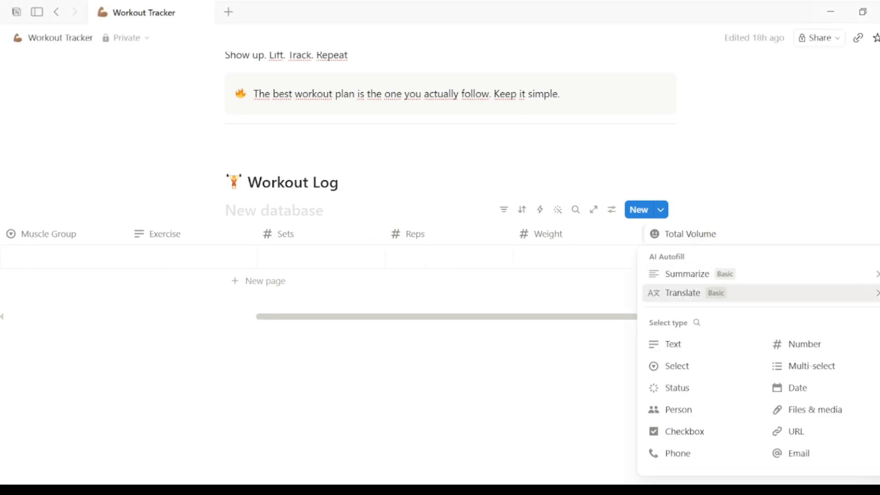
{"action": "scroll", "coordinate": [790, 395], "scroll_direction": "down", "scroll_amount": 3}
{"action": "left_click", "coordinate": [690, 436]}
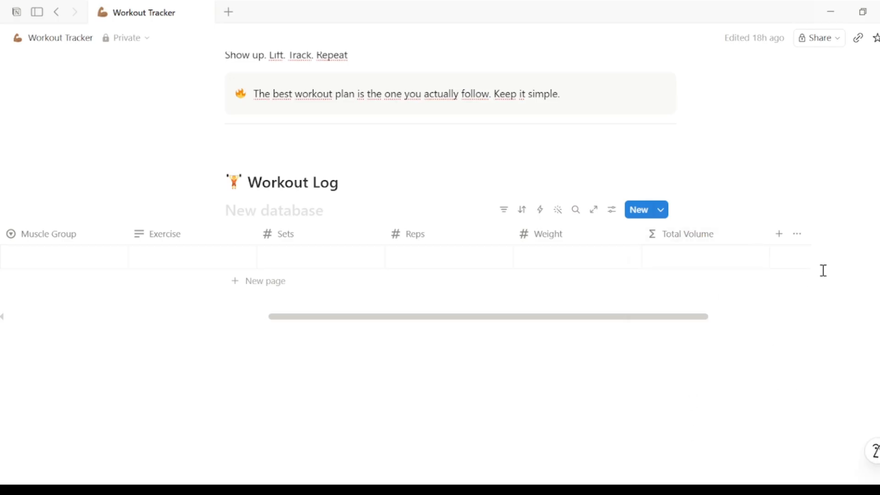
- Edit the Total Volume formula so it reads Sets * Reps * Weight, and close the formula editor
{"action": "left_click", "coordinate": [745, 237]}
{"action": "mouse_move", "coordinate": [750, 254]}
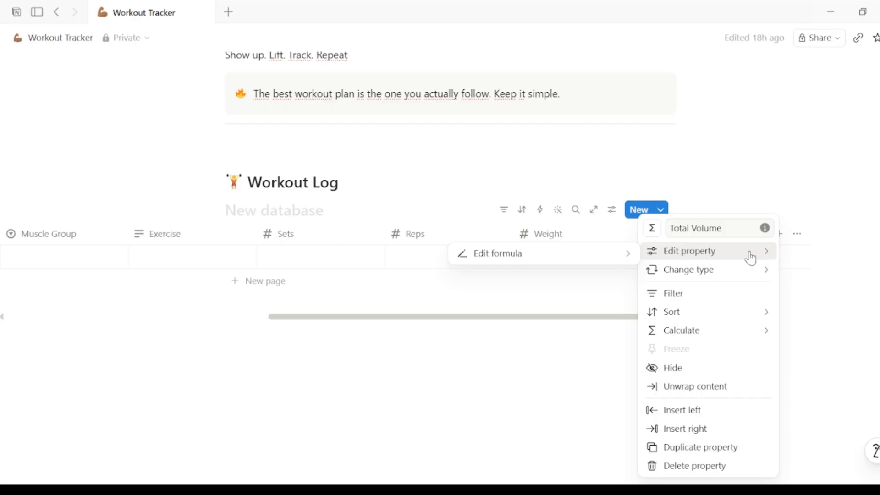
{"action": "left_click", "coordinate": [627, 258]}
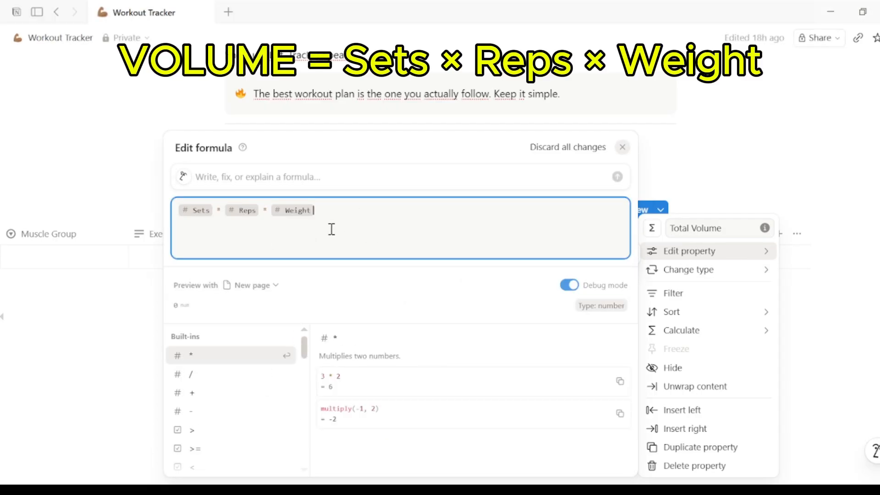
{"action": "type", "text": "*"}
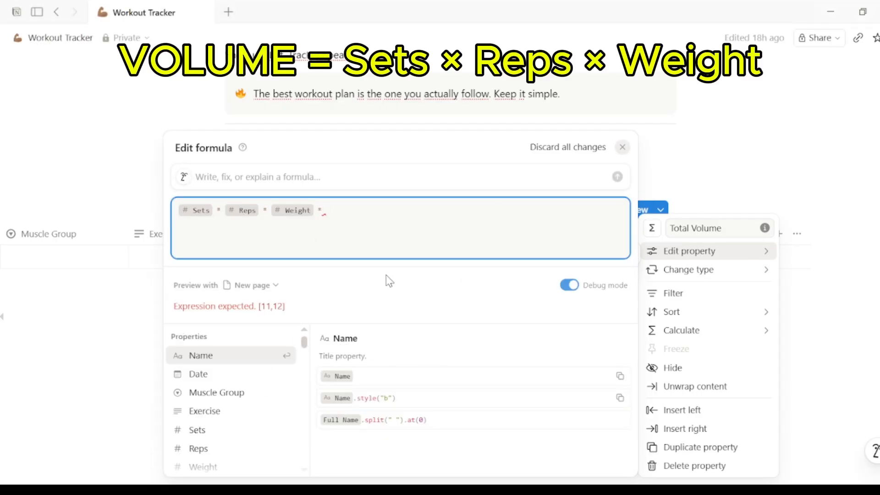
{"action": "key", "text": "BackSpace"}
{"action": "key", "text": "BackSpace"}
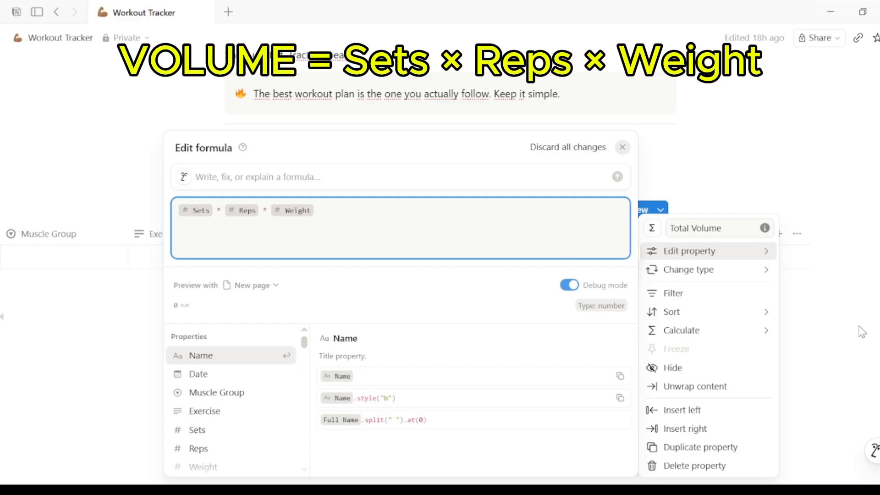
{"action": "left_click", "coordinate": [832, 355]}
{"action": "left_click", "coordinate": [819, 352]}
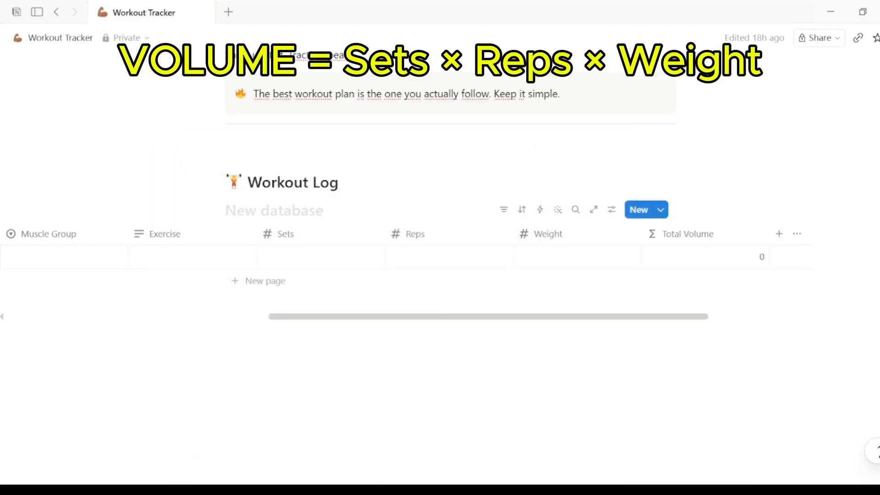
- Add a Text-type property named Notes after Total Volume
{"action": "scroll", "coordinate": [403, 257], "scroll_direction": "right", "scroll_amount": 2}
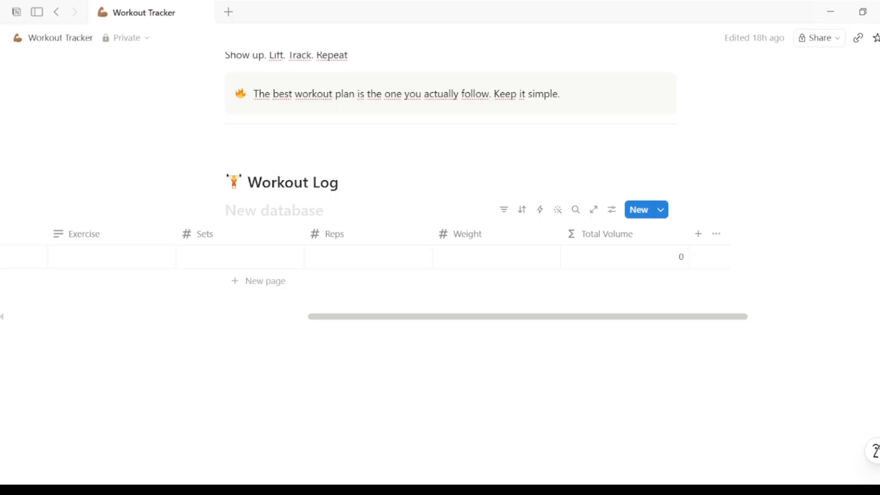
{"action": "left_click", "coordinate": [699, 234]}
{"action": "type", "text": "Notes"}
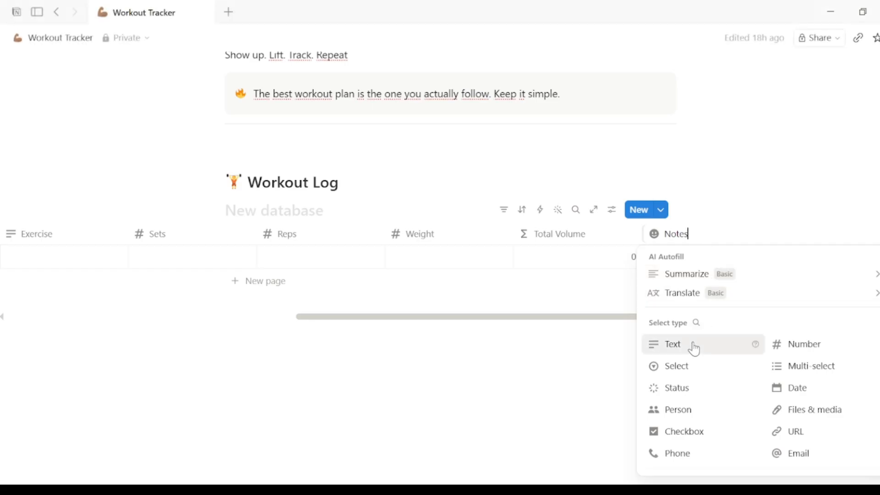
{"action": "left_click", "coordinate": [694, 343]}
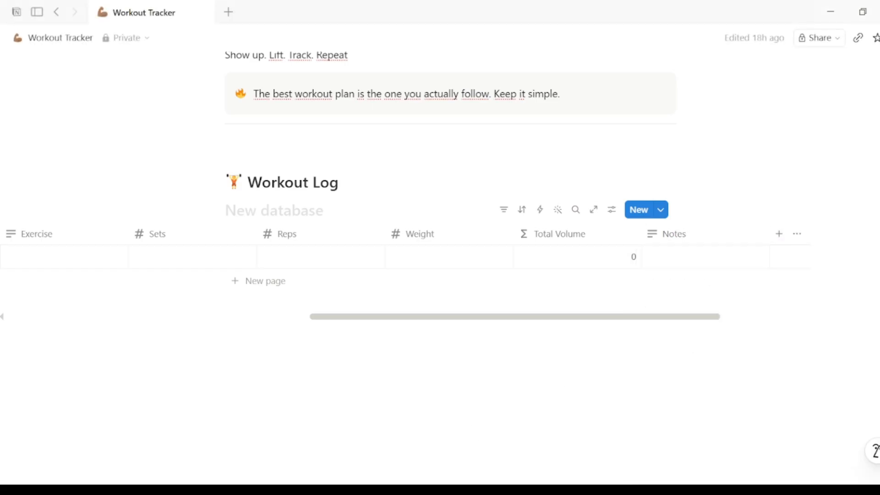
- Add a Checkbox-type property named PR? at the end of the table
{"action": "left_click", "coordinate": [780, 235]}
{"action": "type", "text": "PR?"}
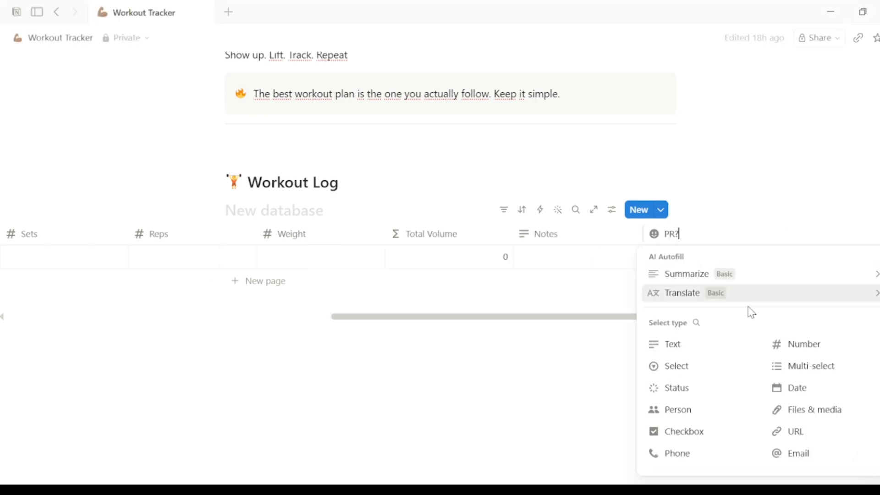
{"action": "left_click", "coordinate": [719, 430]}
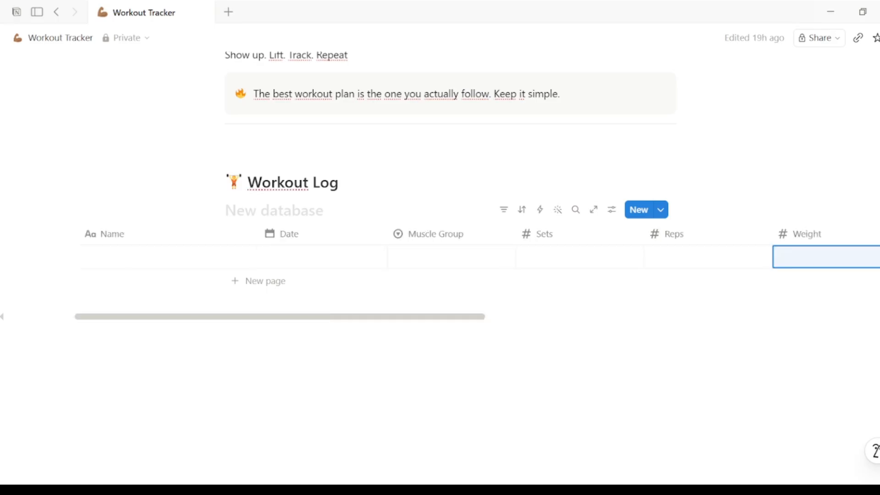
- Add a Bench Press entry dated June 16, 2026 with Muscle Group set to Chest
{"action": "left_click", "coordinate": [169, 261]}
{"action": "type", "text": "Bench Press"}
{"action": "key", "text": "Return"}
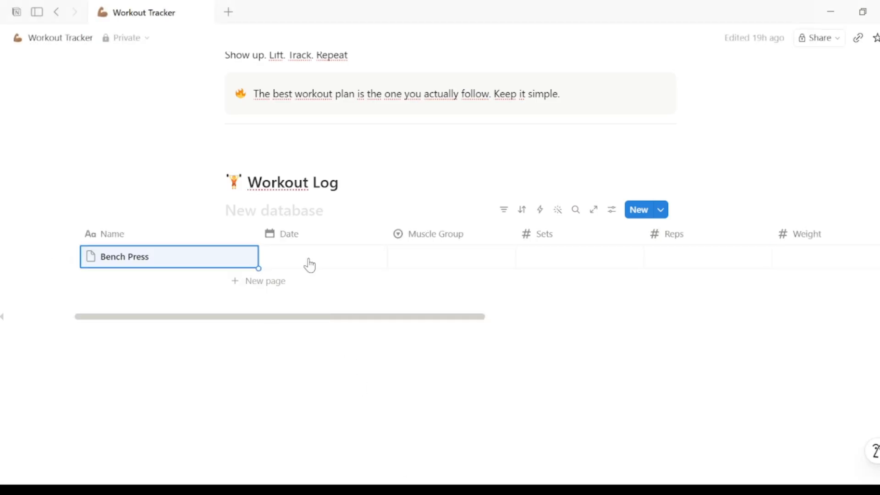
{"action": "left_click", "coordinate": [308, 265]}
{"action": "left_click", "coordinate": [317, 276]}
{"action": "left_click", "coordinate": [456, 269]}
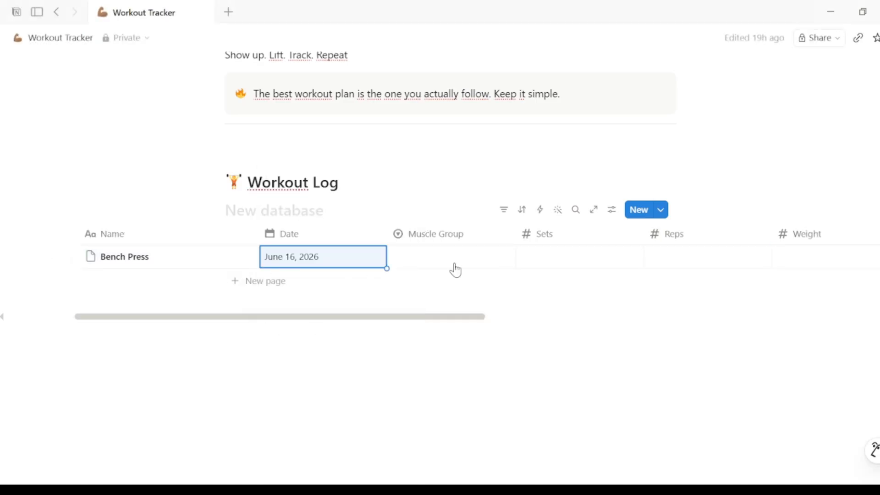
{"action": "left_click", "coordinate": [449, 257]}
{"action": "left_click", "coordinate": [436, 393]}
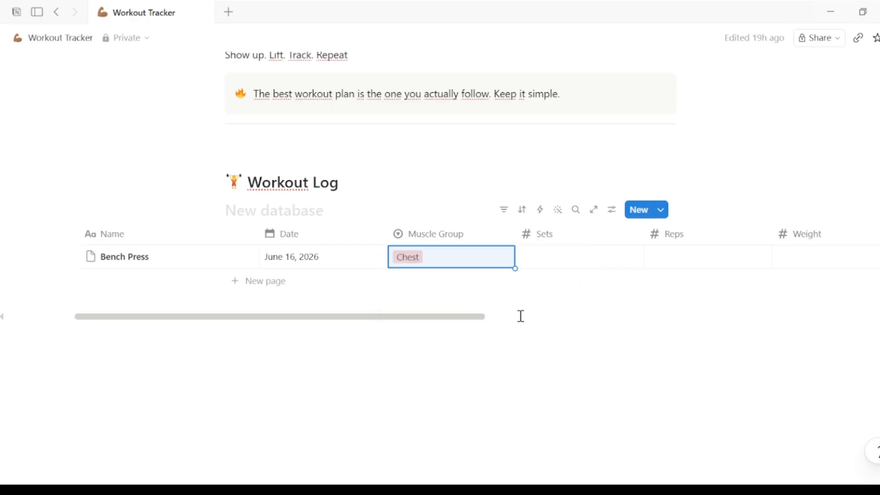
- Enter 4 sets, 8 reps and a weight of 80 for the Bench Press entry
{"action": "left_click", "coordinate": [566, 263]}
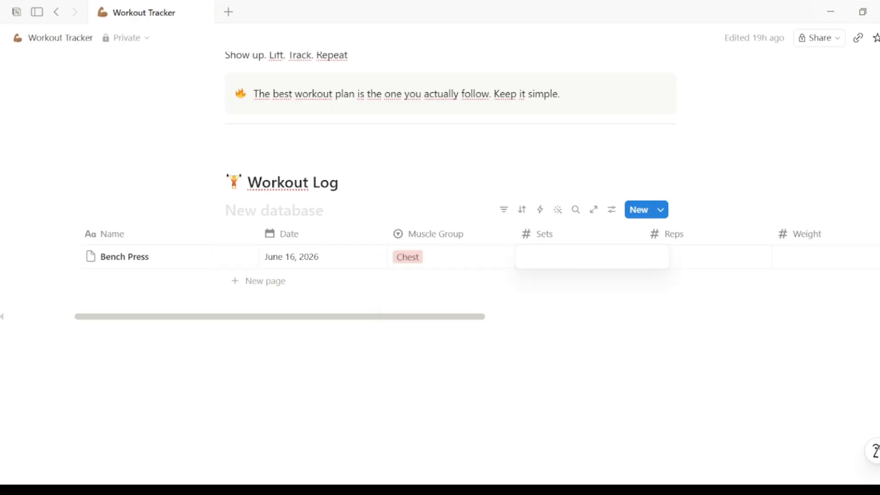
{"action": "type", "text": "4"}
{"action": "left_click", "coordinate": [693, 258]}
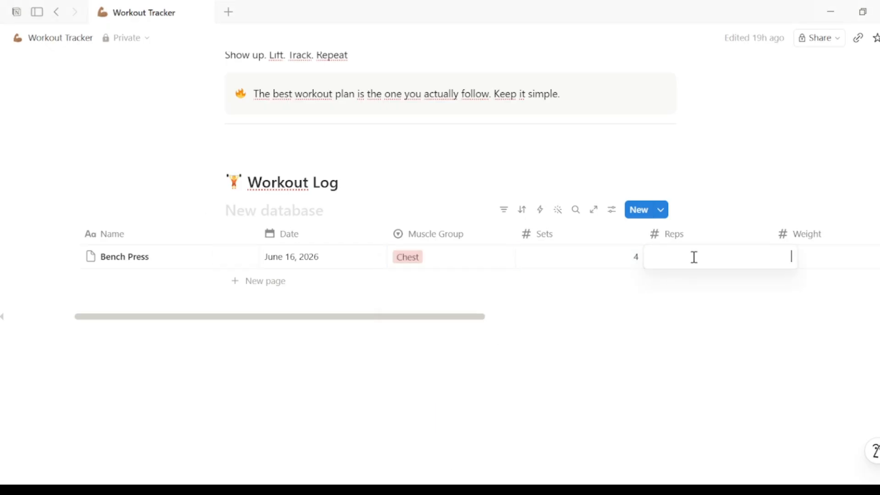
{"action": "type", "text": "8"}
{"action": "key", "text": "Return"}
{"action": "left_click", "coordinate": [831, 250]}
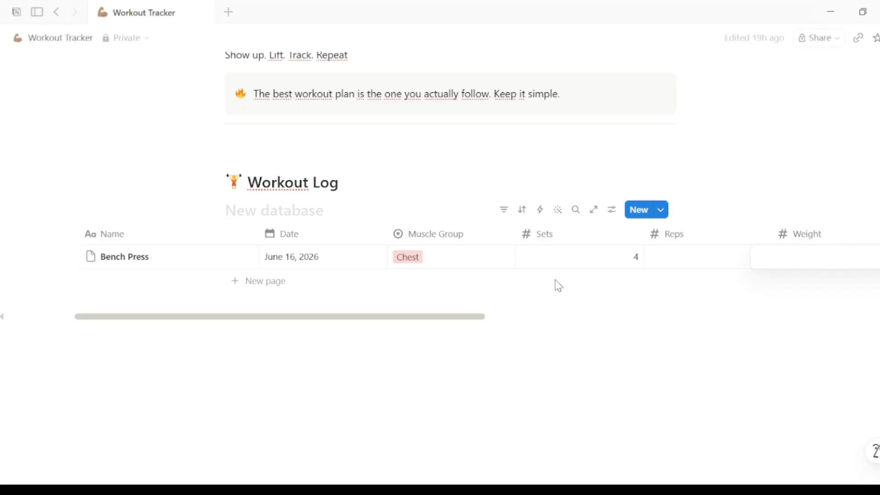
{"action": "key", "text": "Escape"}
{"action": "left_click_drag", "start_coordinate": [481, 323], "coordinate": [636, 331]}
{"action": "type", "text": "80"}
{"action": "key", "text": "Return"}
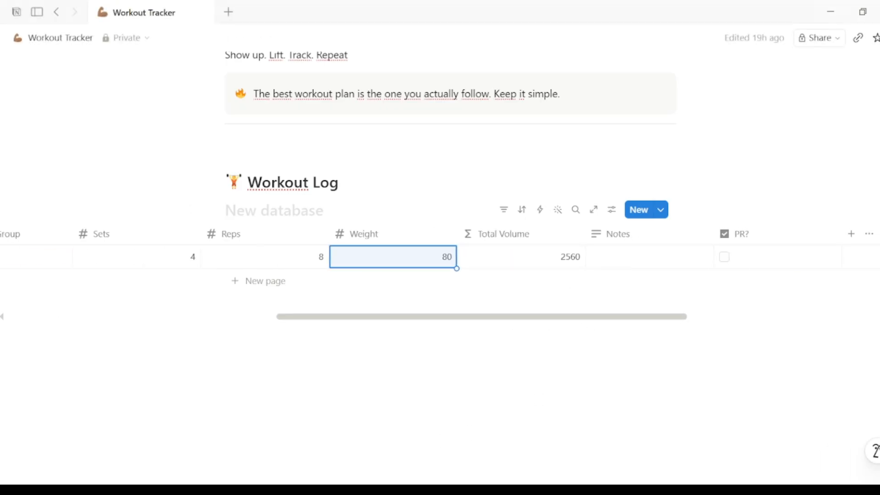
- Add the note "Felt strong today" to the Bench Press entry
{"action": "left_click", "coordinate": [633, 257]}
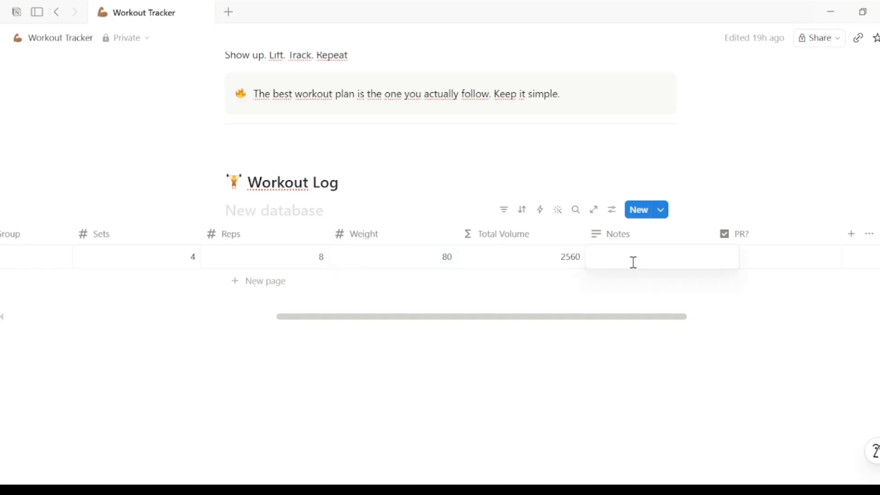
{"action": "type", "text": "Felt strong today"}
{"action": "key", "text": "Return"}
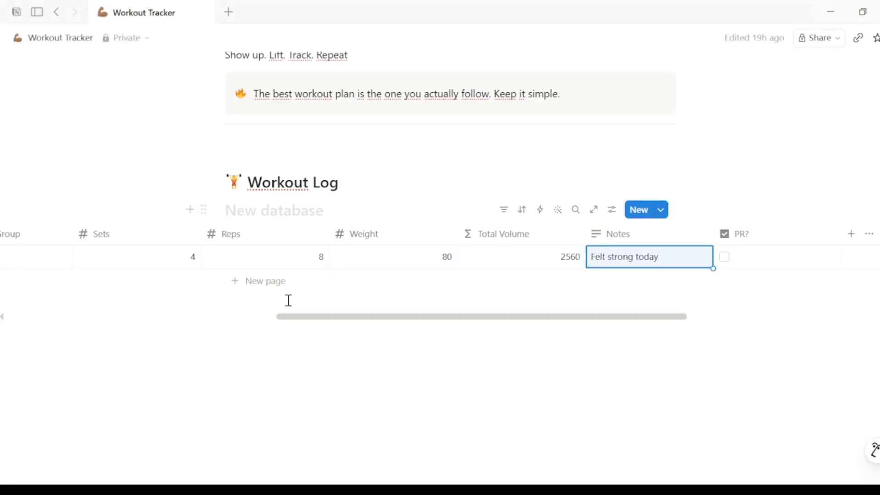
- Add a Squat entry dated June 16, 2026 with Muscle Group set to Legs
{"action": "left_click", "coordinate": [266, 280]}
{"action": "type", "text": "Squat"}
{"action": "key", "text": "Return"}
{"action": "left_click", "coordinate": [260, 282]}
{"action": "left_click", "coordinate": [274, 276]}
{"action": "left_click", "coordinate": [412, 293]}
{"action": "left_click", "coordinate": [408, 280]}
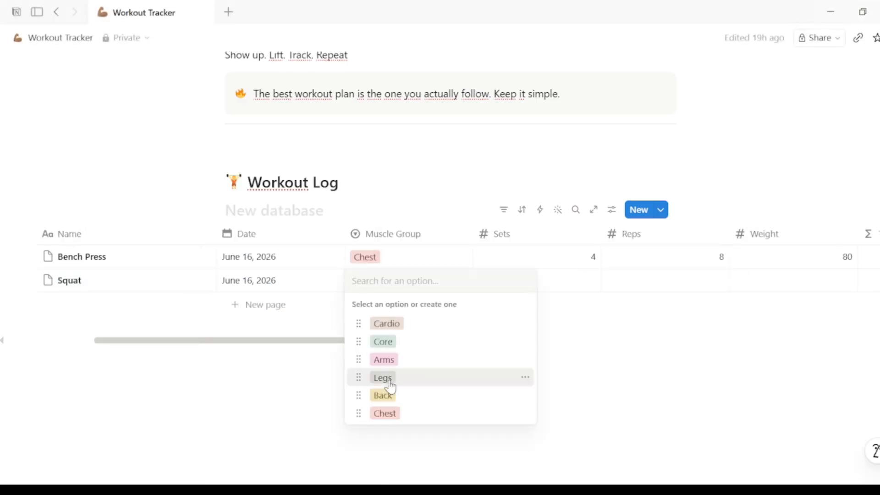
{"action": "left_click", "coordinate": [385, 378]}
- Enter 4 sets, 6 reps and a weight of 100 for the Squat entry
{"action": "left_click_drag", "start_coordinate": [458, 340], "coordinate": [818, 340]}
{"action": "left_click_drag", "start_coordinate": [573, 341], "coordinate": [387, 361]}
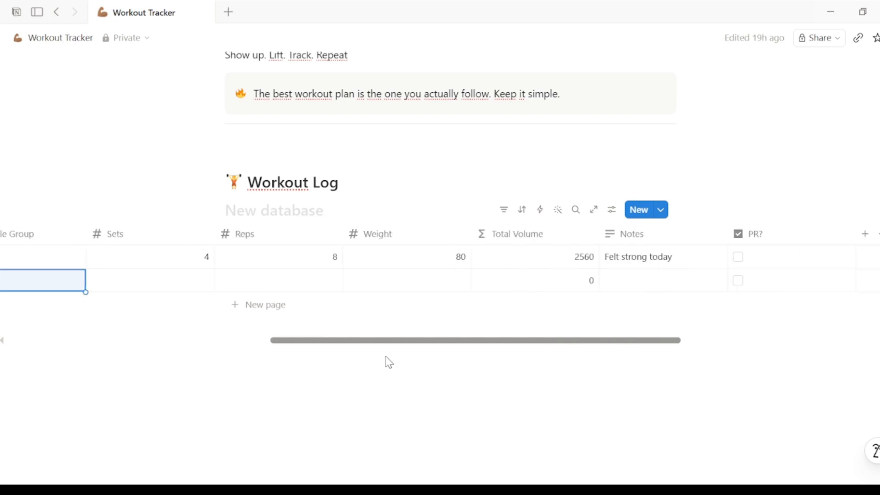
{"action": "left_click", "coordinate": [208, 290]}
{"action": "type", "text": "4"}
{"action": "key", "text": "Return"}
{"action": "left_click", "coordinate": [279, 287]}
{"action": "type", "text": "6"}
{"action": "left_click", "coordinate": [440, 281]}
{"action": "type", "text": "100"}
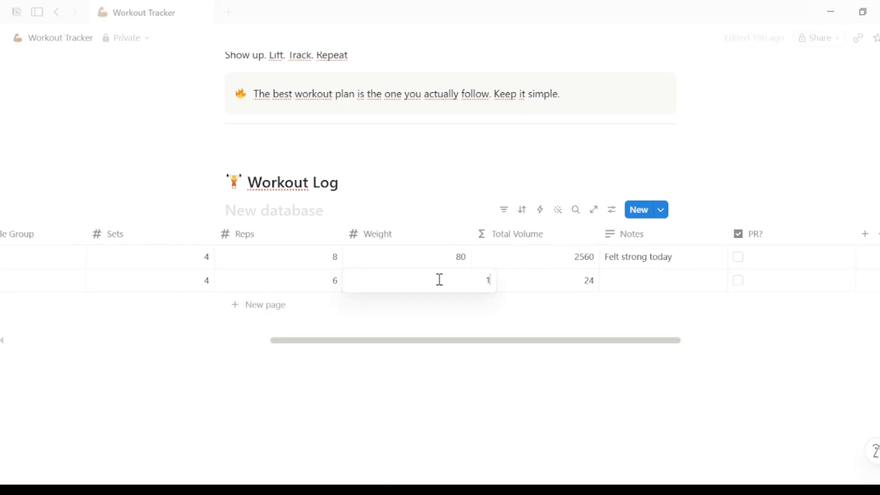
{"action": "key", "text": "Return"}
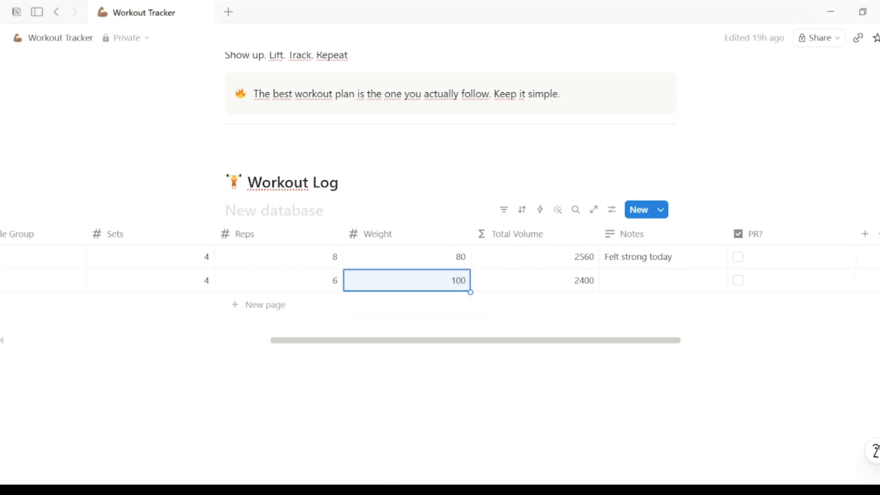
- Add the note "Depth was good" to the Squat entry
{"action": "left_click", "coordinate": [644, 279]}
{"action": "type", "text": "Depth was good"}
{"action": "key", "text": "Return"}
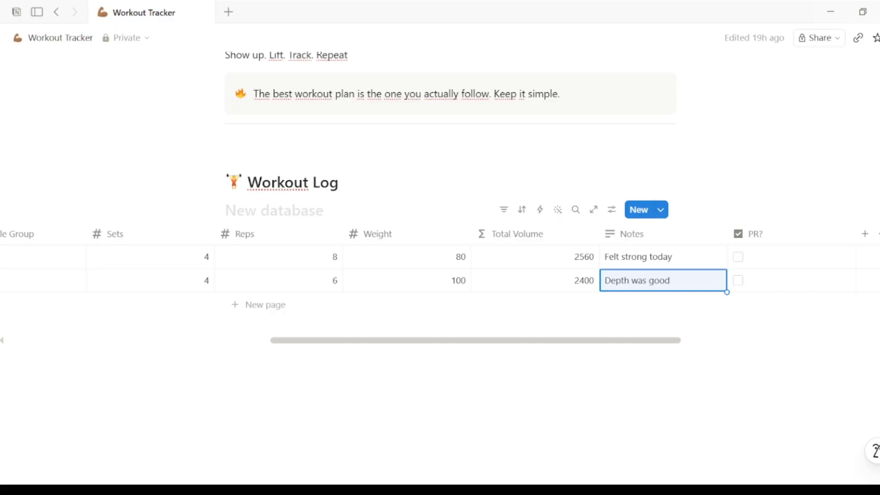
- Add a Deadlift entry dated June 14, 2026 with Muscle Group set to Back
{"action": "left_click_drag", "start_coordinate": [440, 340], "coordinate": [271, 339]}
{"action": "left_click", "coordinate": [232, 310]}
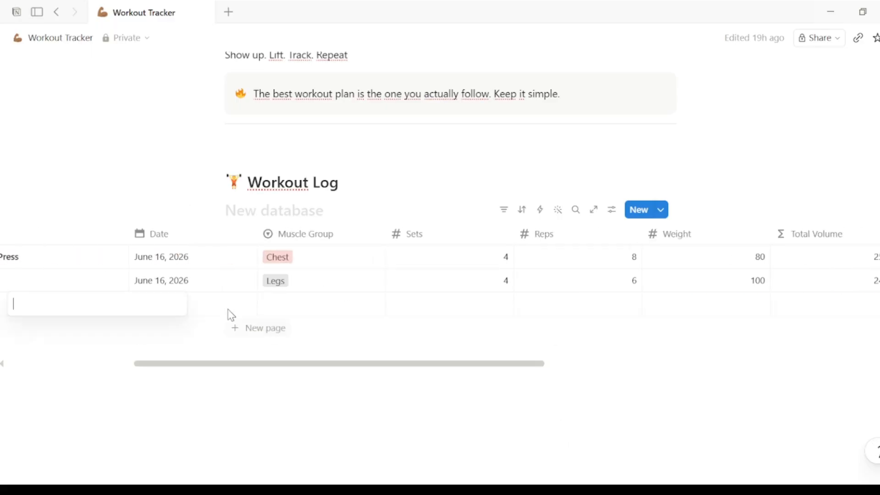
{"action": "type", "text": "Deadlift"}
{"action": "key", "text": "Return"}
{"action": "left_click", "coordinate": [218, 303]}
{"action": "left_click", "coordinate": [148, 277]}
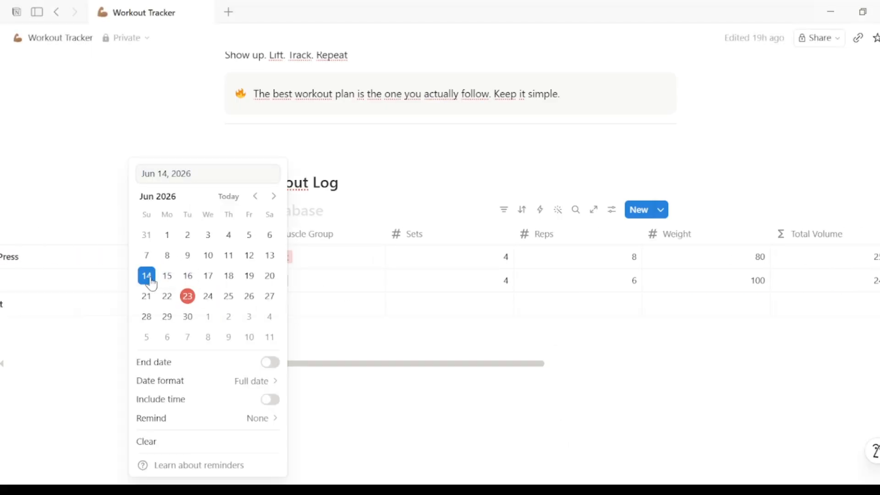
{"action": "left_click", "coordinate": [336, 307]}
{"action": "left_click", "coordinate": [336, 301]}
{"action": "left_click", "coordinate": [298, 416]}
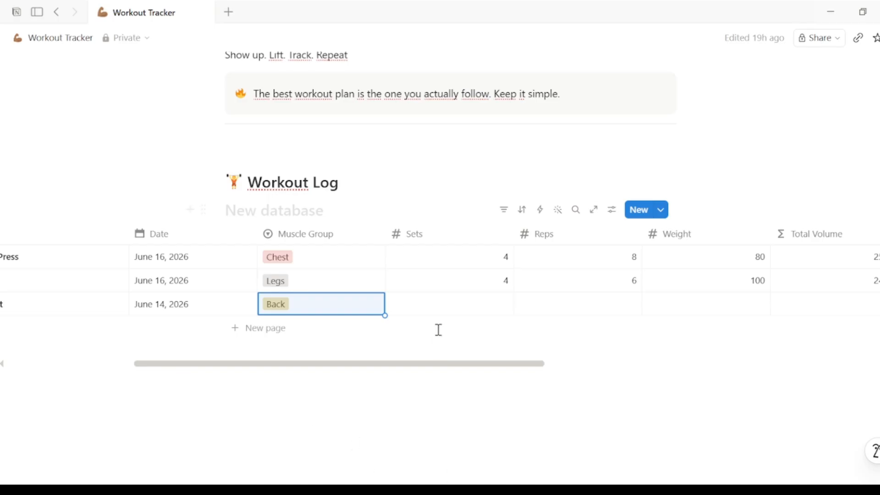
- Enter 3 sets, 5 reps and a weight of 120 for the Deadlift entry
{"action": "left_click", "coordinate": [468, 306]}
{"action": "type", "text": "3"}
{"action": "left_click", "coordinate": [582, 302]}
{"action": "type", "text": "5"}
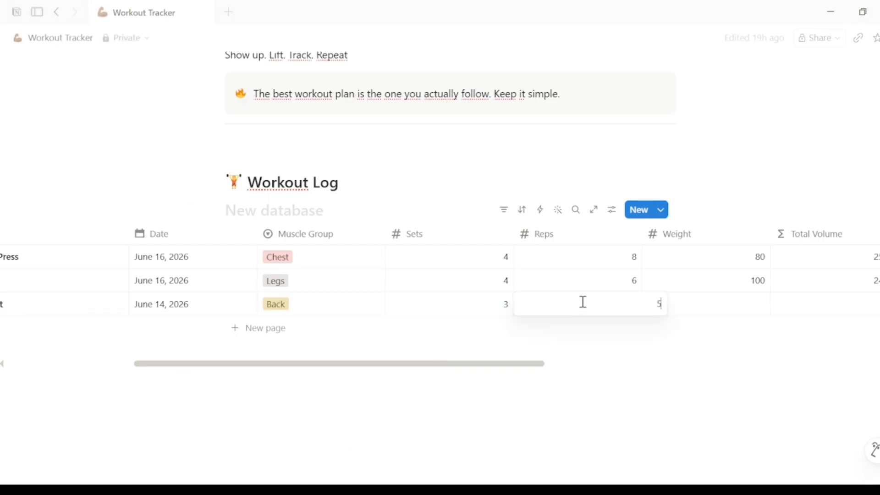
{"action": "left_click", "coordinate": [716, 314]}
{"action": "type", "text": "120"}
{"action": "key", "text": "Return"}
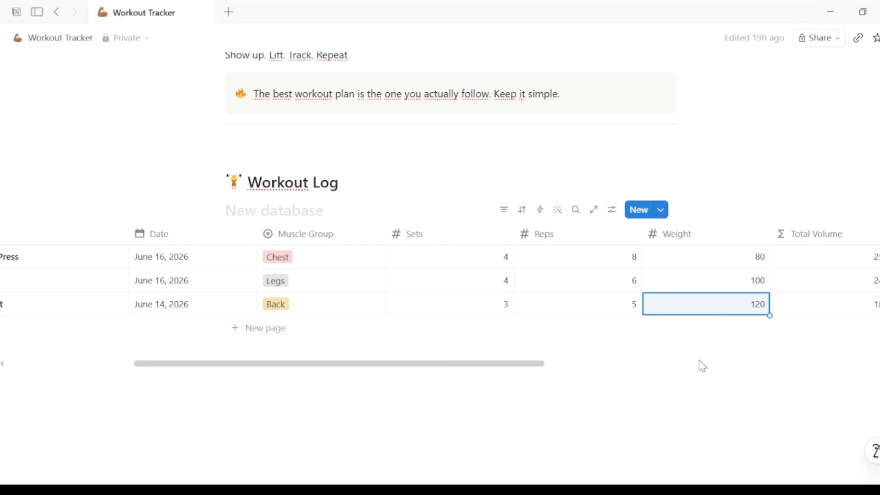
- Add the note "New PR!" to the Deadlift entry and tick its PR? checkbox
{"action": "left_click_drag", "start_coordinate": [530, 364], "coordinate": [655, 364]}
{"action": "left_click", "coordinate": [669, 310]}
{"action": "type", "text": "New PR"}
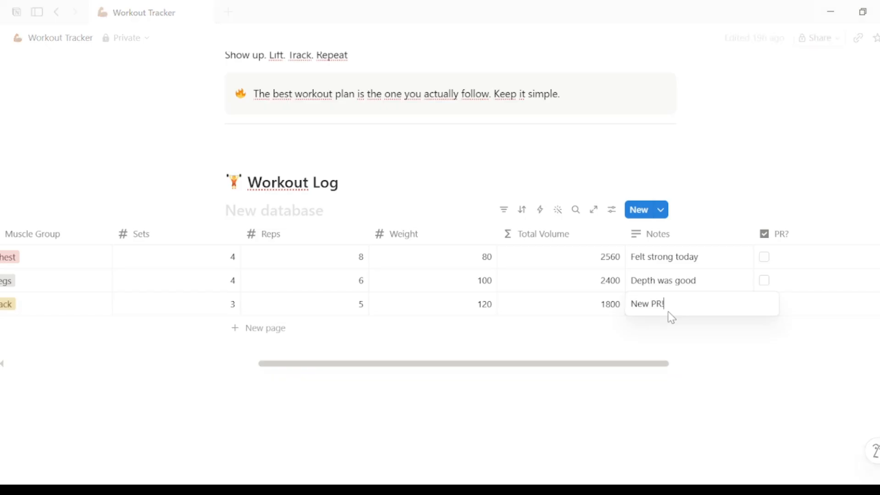
{"action": "type", "text": "!"}
{"action": "left_click", "coordinate": [763, 304]}
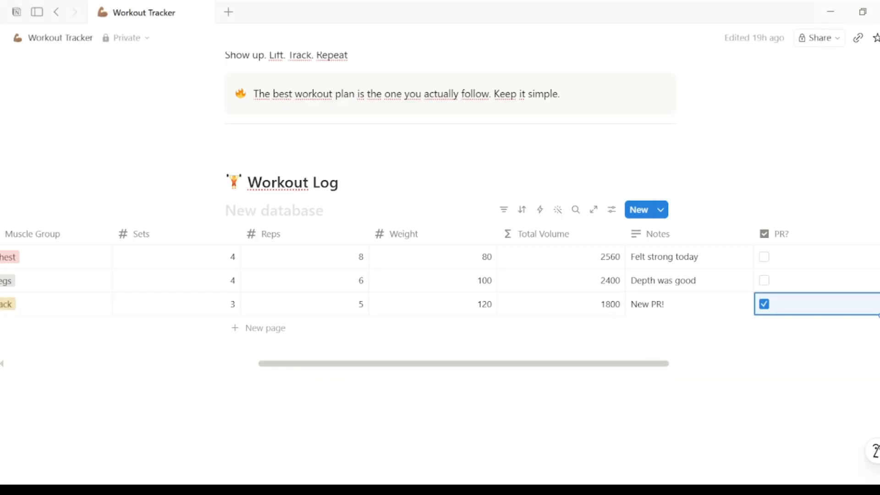
- Add a Pull Ups entry dated June 14, 2026 with Muscle Group set to Back
{"action": "left_click_drag", "start_coordinate": [440, 364], "coordinate": [260, 365]}
{"action": "left_click", "coordinate": [242, 328]}
{"action": "type", "text": "Pull Ups"}
{"action": "left_click", "coordinate": [302, 327]}
{"action": "left_click", "coordinate": [270, 275]}
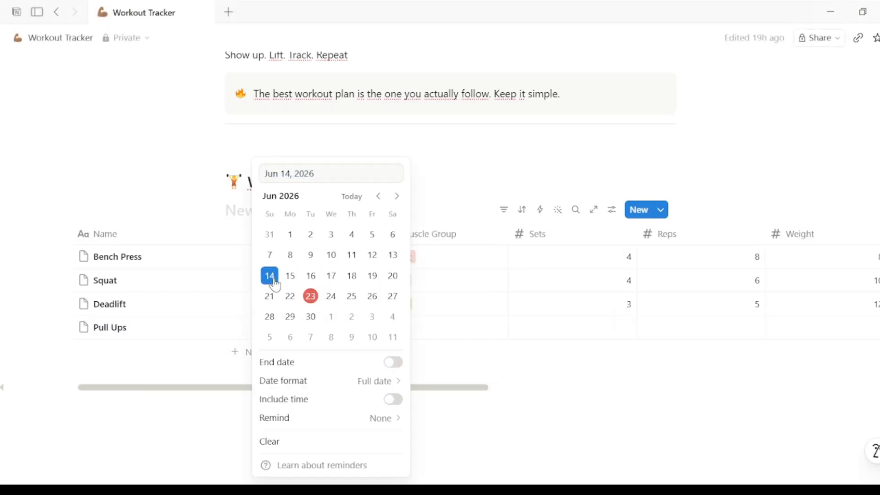
{"action": "left_click", "coordinate": [403, 328]}
{"action": "left_click", "coordinate": [418, 441]}
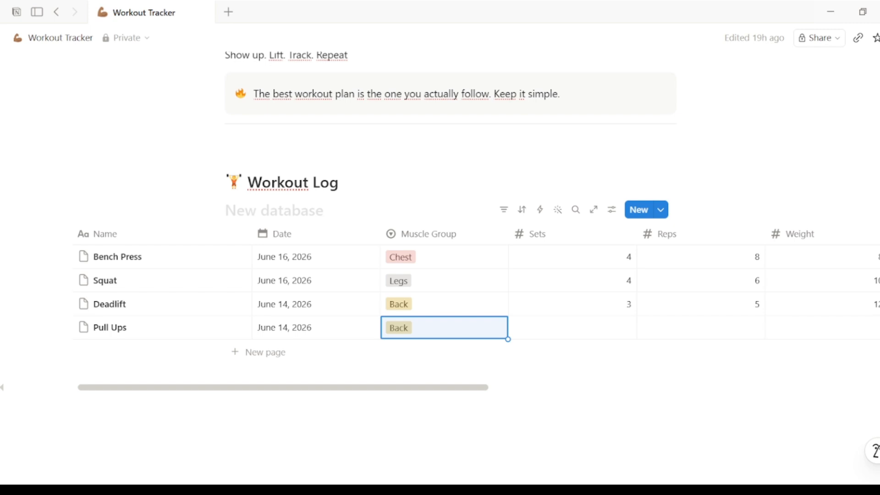
- Enter 3 sets, 10 reps and a weight of 0 for the Pull Ups entry
{"action": "left_click_drag", "start_coordinate": [480, 387], "coordinate": [520, 387]}
{"action": "left_click", "coordinate": [442, 327]}
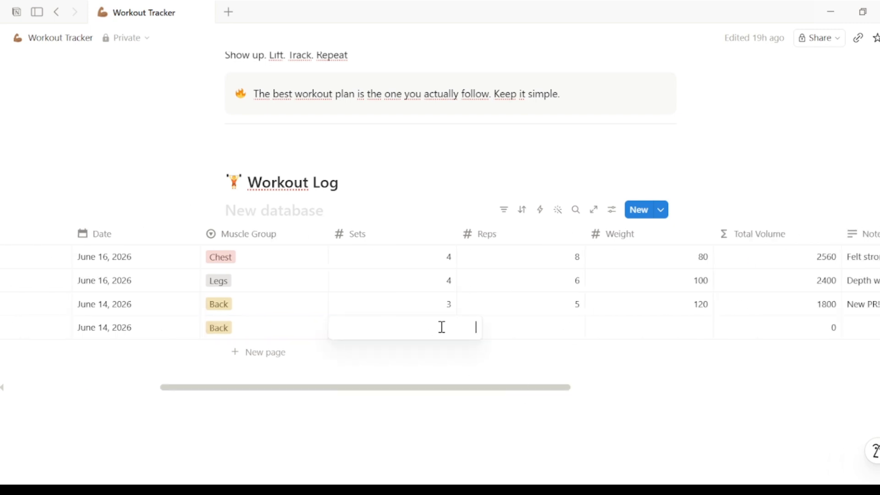
{"action": "type", "text": "3"}
{"action": "left_click", "coordinate": [523, 325]}
{"action": "type", "text": "10"}
{"action": "left_click", "coordinate": [689, 325]}
{"action": "type", "text": "0"}
{"action": "key", "text": "Return"}
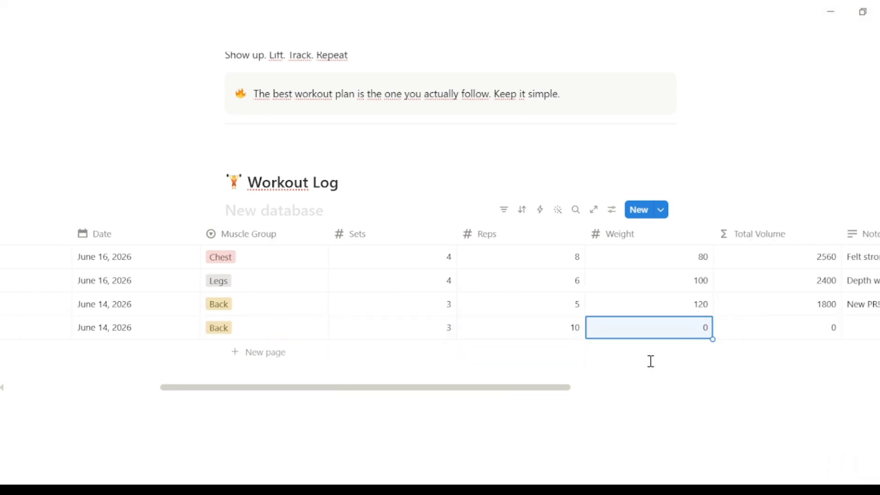
- Add the note "Bodyweight" to the Pull Ups entry
{"action": "left_click_drag", "start_coordinate": [566, 390], "coordinate": [675, 395]}
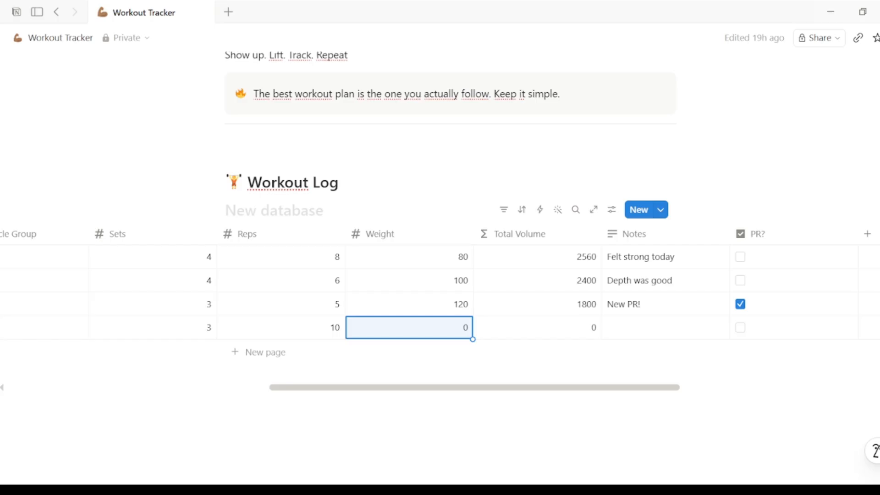
{"action": "left_click", "coordinate": [667, 328]}
{"action": "type", "text": "Bodyweight"}
{"action": "key", "text": "Return"}
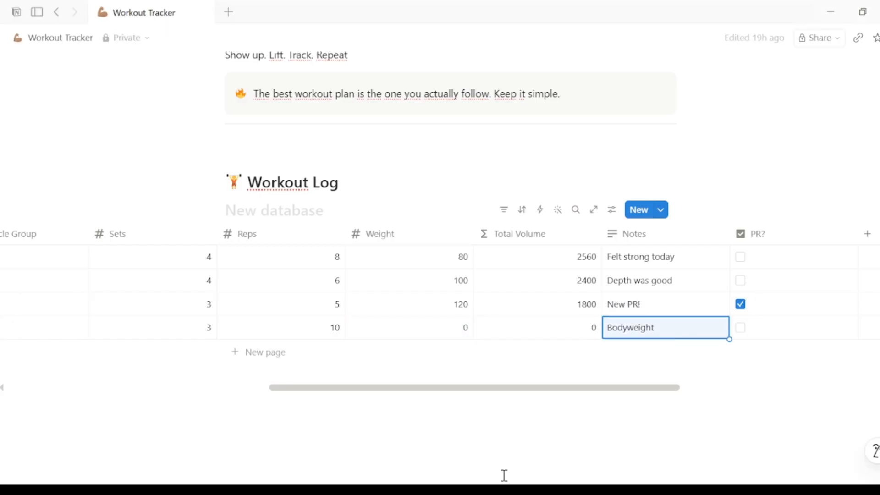
- Add a new Workout Log entry named Running
{"action": "left_click_drag", "start_coordinate": [425, 393], "coordinate": [224, 426]}
{"action": "left_click", "coordinate": [234, 353]}
{"action": "type", "text": "Running"}
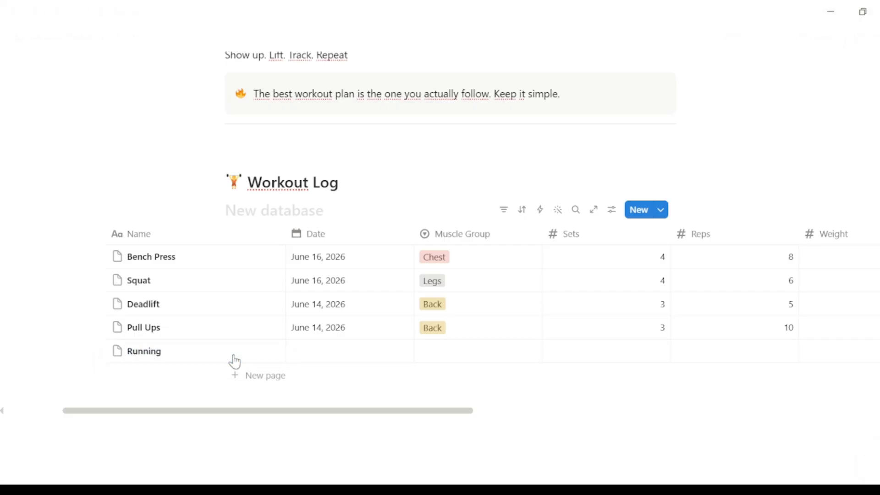
{"action": "key", "text": "Return"}
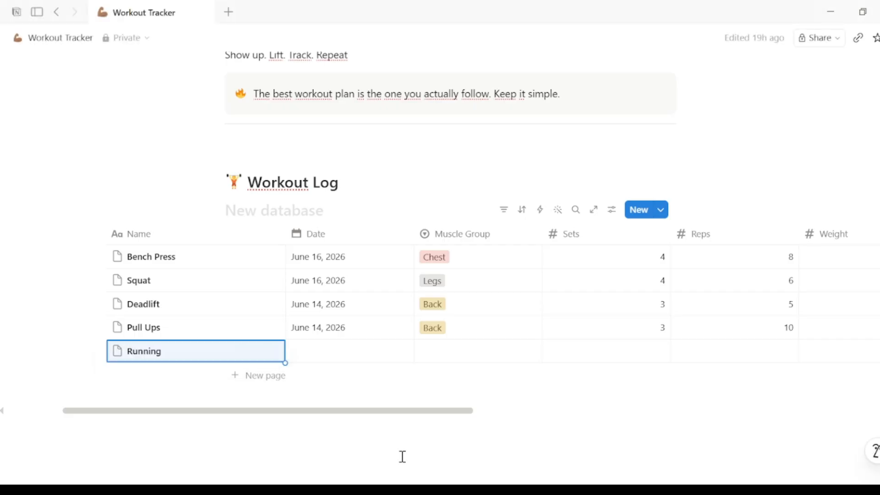
- Set the Running entry's date to June 15, 2026 and its Muscle Group to Cardio
{"action": "left_click", "coordinate": [342, 352]}
{"action": "left_click", "coordinate": [324, 161]}
{"action": "left_click", "coordinate": [517, 364]}
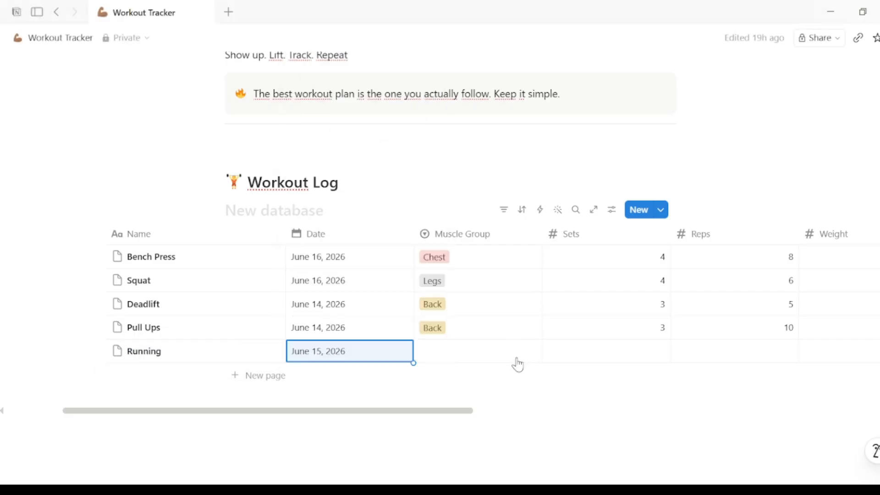
{"action": "left_click", "coordinate": [517, 364]}
{"action": "left_click", "coordinate": [488, 239]}
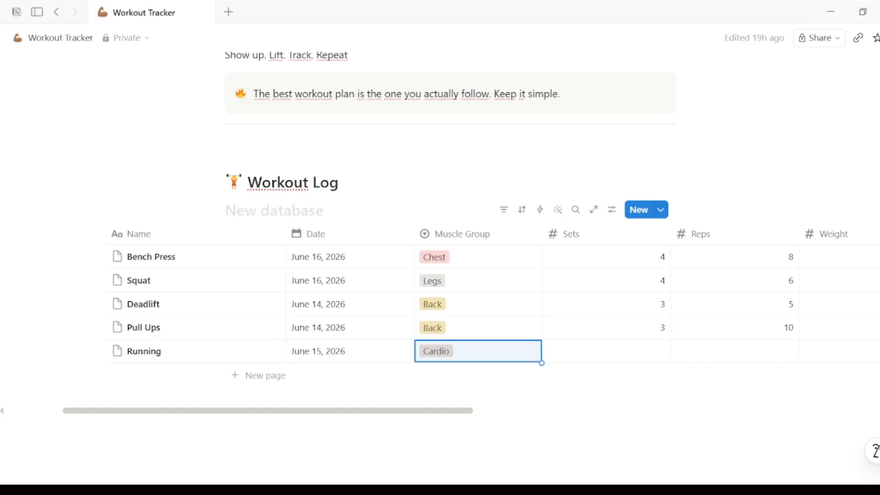
- Enter 1 set, 1 rep and a weight of 0 for the Running entry
{"action": "left_click", "coordinate": [647, 354]}
{"action": "type", "text": "1"}
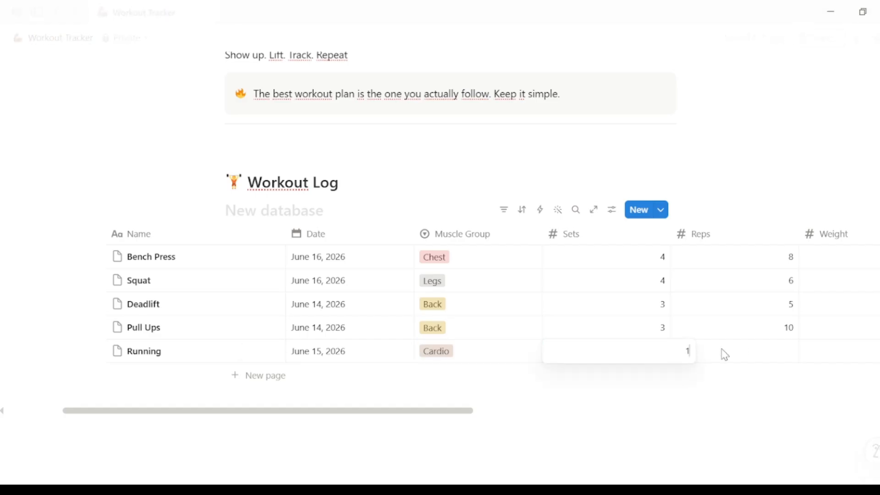
{"action": "left_click", "coordinate": [754, 357]}
{"action": "type", "text": "1"}
{"action": "key", "text": "Escape"}
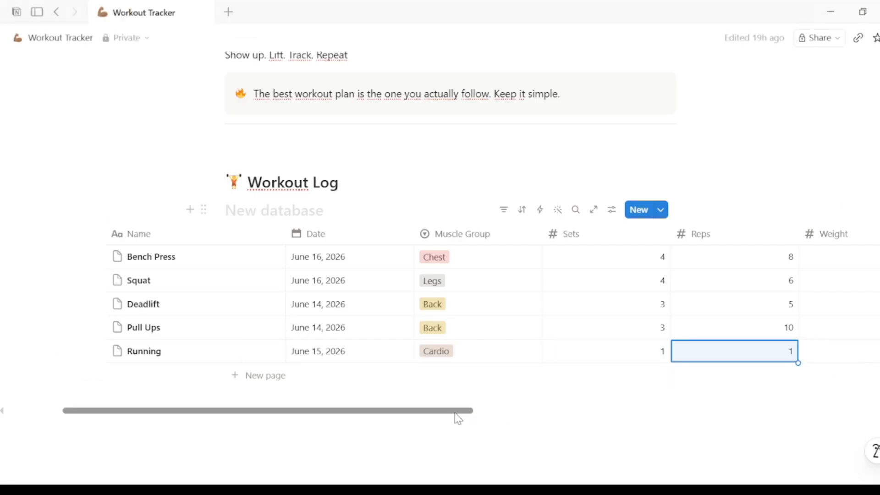
{"action": "left_click_drag", "start_coordinate": [458, 418], "coordinate": [603, 432]}
{"action": "left_click", "coordinate": [587, 364]}
{"action": "type", "text": "0"}
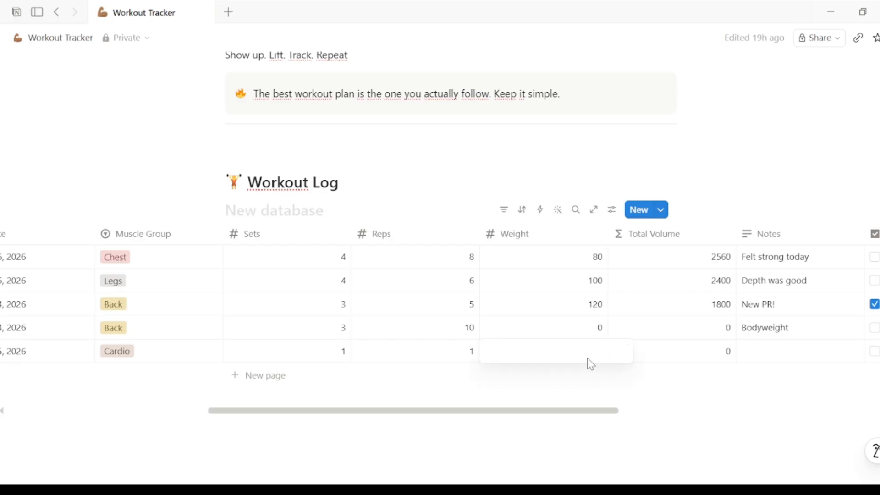
{"action": "key", "text": "Escape"}
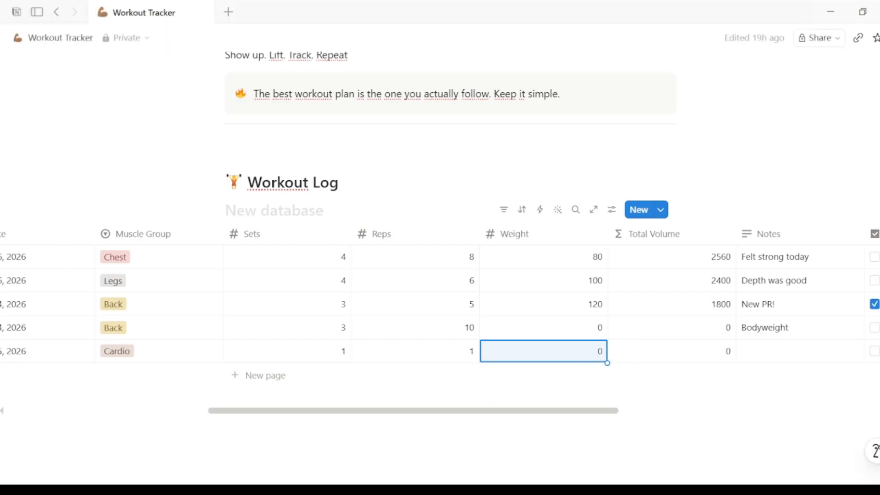
- Add the note "5K in 28 minutes" to the Running entry
{"action": "left_click", "coordinate": [752, 360]}
{"action": "type", "text": "5K in 28 minutes"}
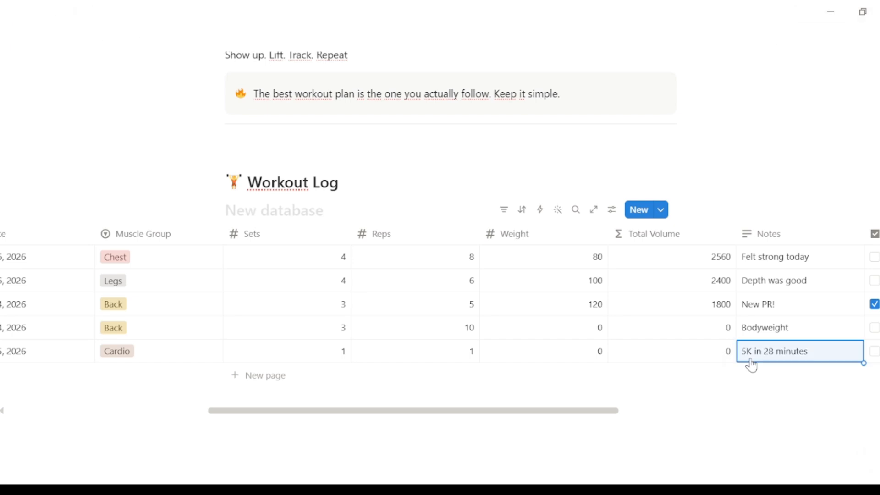
{"action": "key", "text": "Escape"}
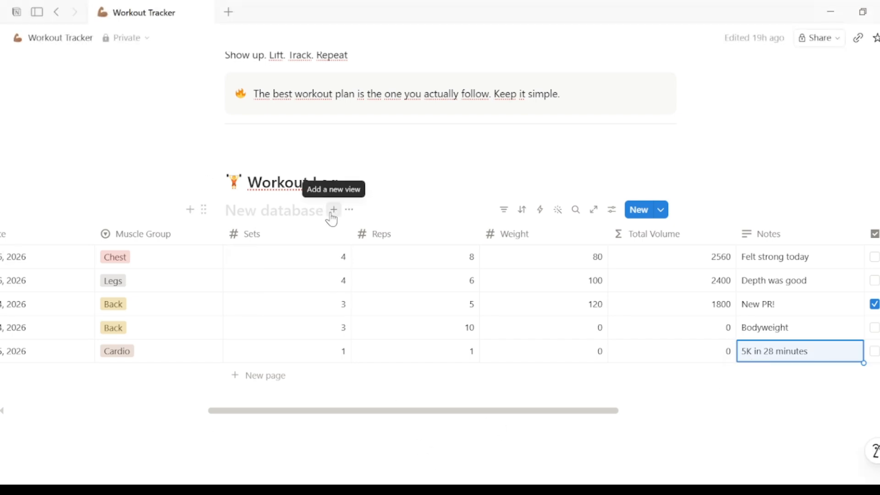
- Add a calendar view of the Workout Log named Date, shown by the Date property
{"action": "left_click", "coordinate": [332, 211]}
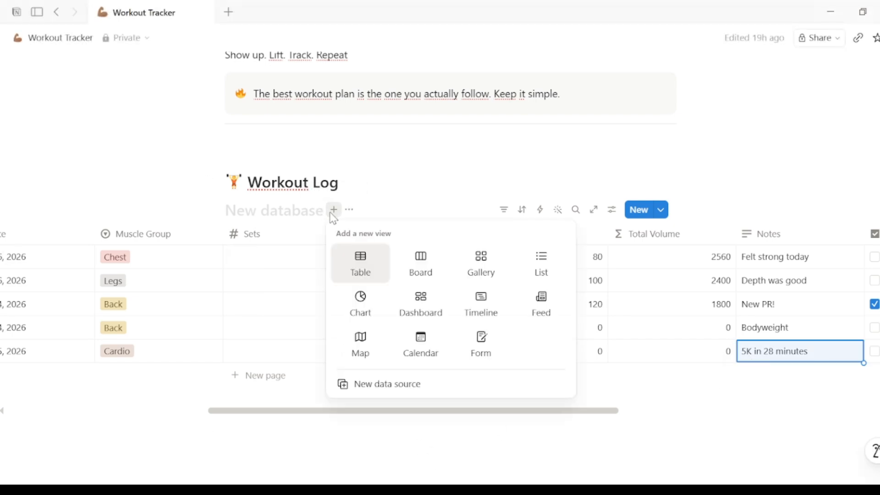
{"action": "left_click", "coordinate": [427, 344]}
{"action": "type", "text": "Date"}
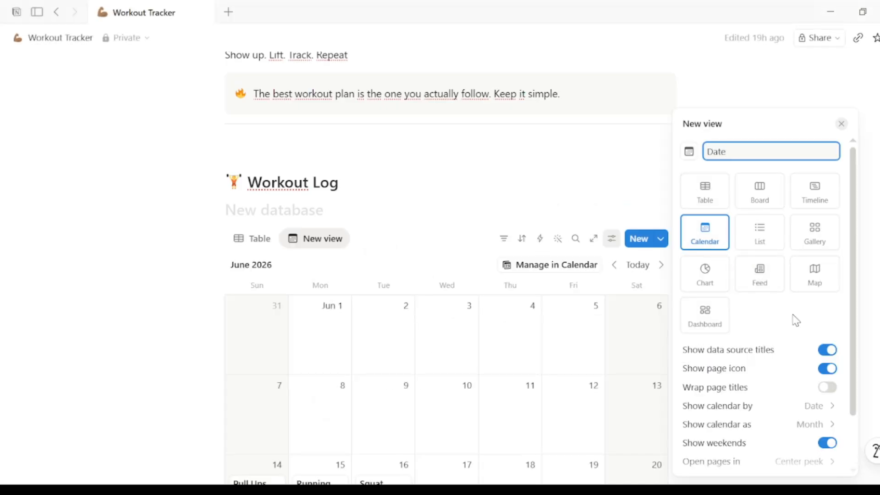
{"action": "left_click", "coordinate": [823, 405]}
{"action": "left_click", "coordinate": [761, 455]}
{"action": "left_click", "coordinate": [623, 435]}
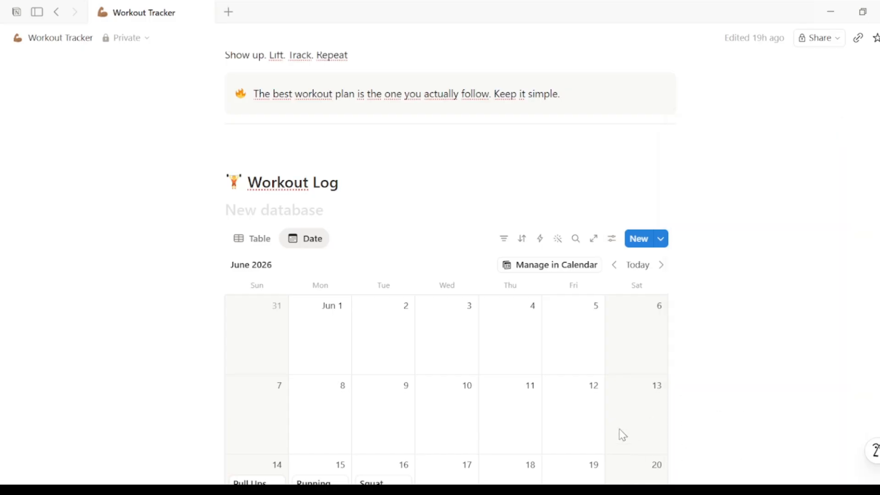
- Insert a divider on a new line below the calendar view
{"action": "scroll", "coordinate": [447, 284], "scroll_direction": "down", "scroll_amount": 4}
{"action": "scroll", "coordinate": [446, 284], "scroll_direction": "up", "scroll_amount": 2}
{"action": "scroll", "coordinate": [446, 284], "scroll_direction": "down", "scroll_amount": 1}
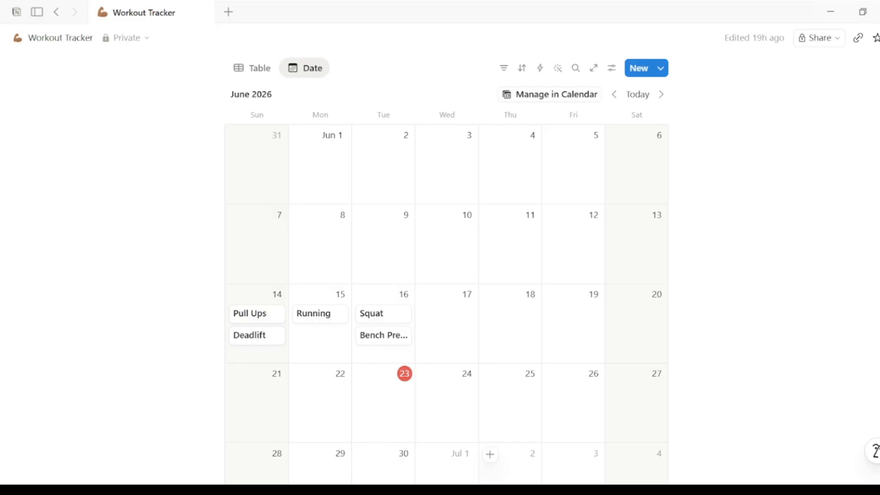
{"action": "scroll", "coordinate": [628, 393], "scroll_direction": "down", "scroll_amount": 5}
{"action": "left_click", "coordinate": [624, 391]}
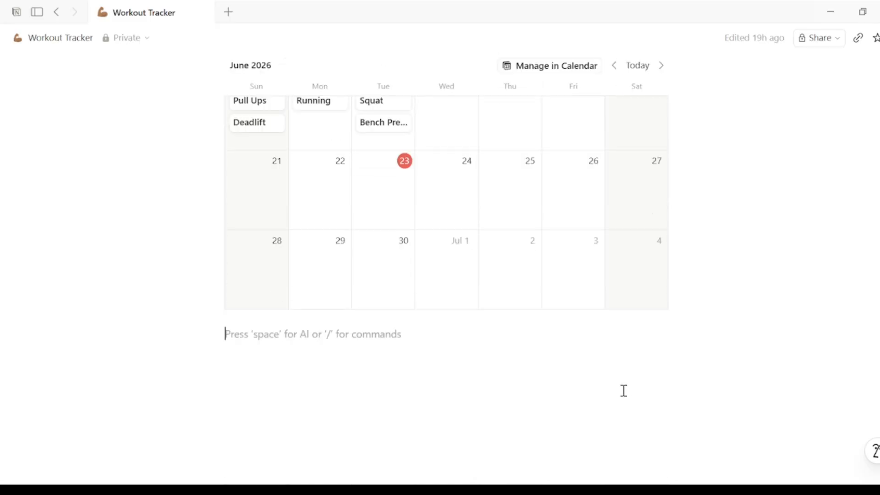
{"action": "type", "text": "/divi"}
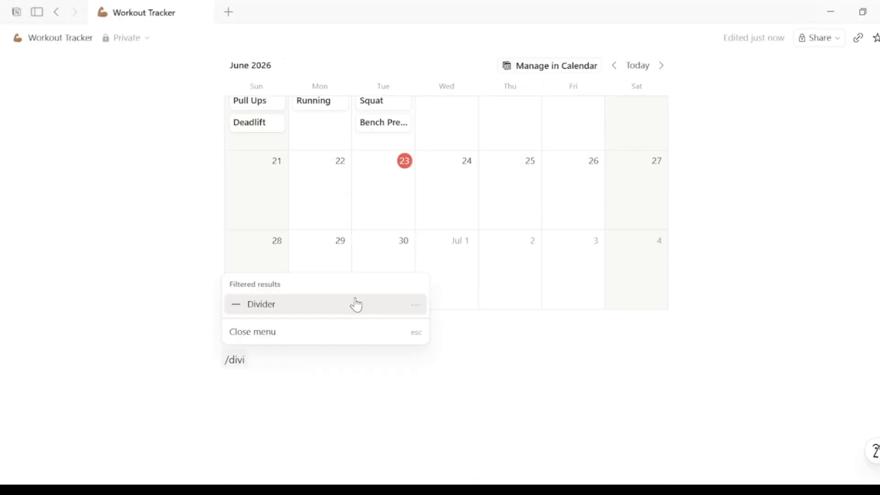
{"action": "left_click", "coordinate": [356, 303]}
- Add a Heading 2 "🏆 Personal Records" followed by a new table database
{"action": "type", "text": "/"}
{"action": "left_click", "coordinate": [277, 246]}
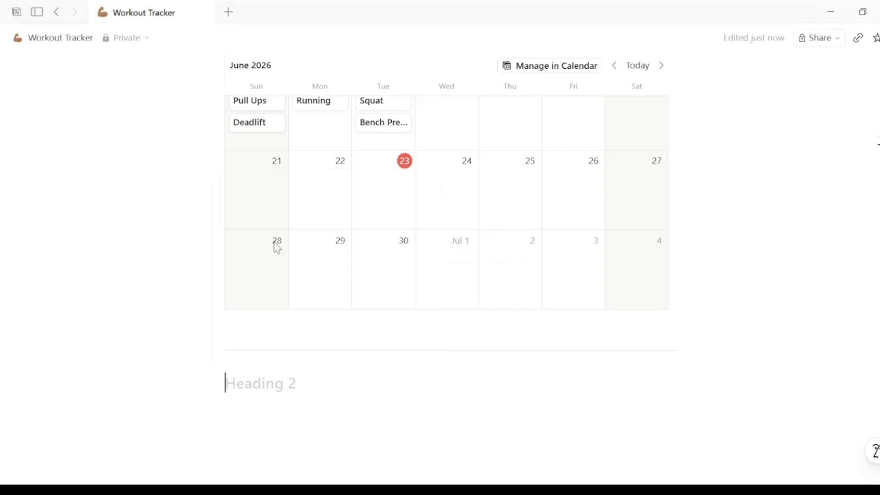
{"action": "type", "text": "🏆 Personal Records"}
{"action": "key", "text": "Return"}
{"action": "type", "text": "/"}
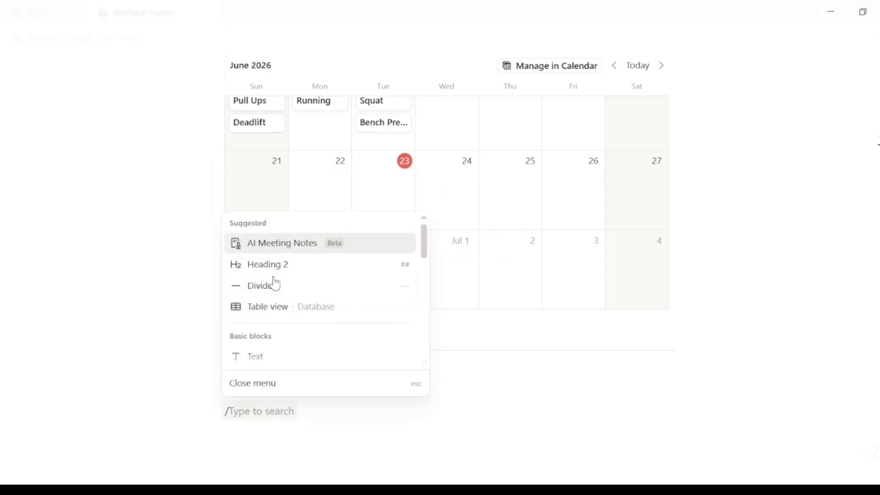
{"action": "left_click", "coordinate": [276, 306]}
{"action": "left_click", "coordinate": [532, 353]}
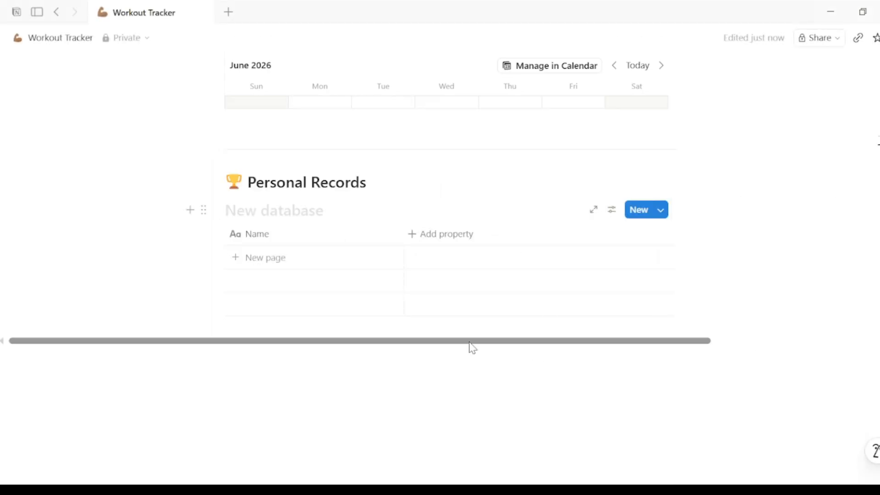
{"action": "left_click_drag", "start_coordinate": [471, 348], "coordinate": [522, 342]}
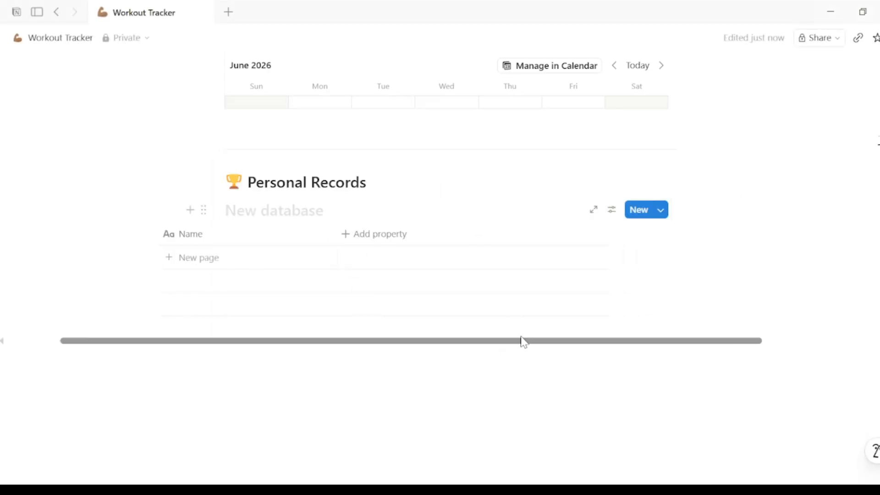
- Add a text property named Exercise to the Personal Records table
{"action": "left_click", "coordinate": [349, 233]}
{"action": "type", "text": "Exercise"}
{"action": "left_click", "coordinate": [365, 345]}
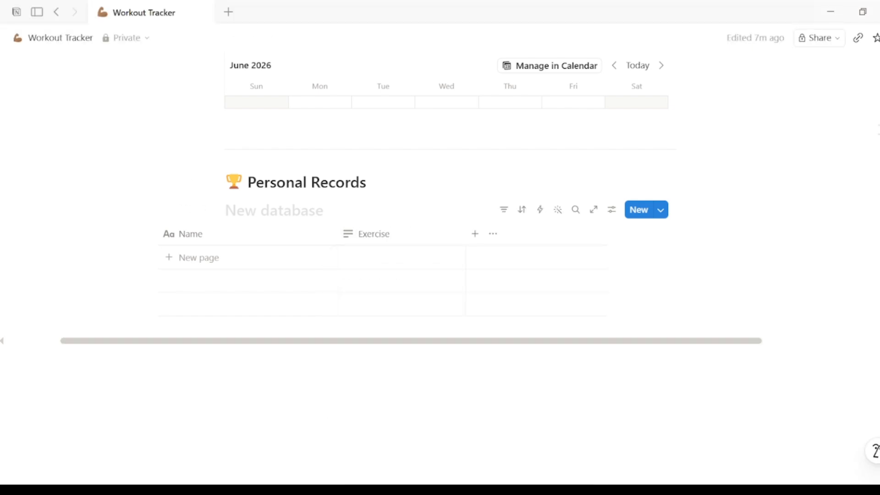
- Add number properties named Weight and Reps to the Personal Records table
{"action": "left_click", "coordinate": [475, 234]}
{"action": "type", "text": "Weight"}
{"action": "left_click", "coordinate": [619, 346]}
{"action": "left_click", "coordinate": [603, 234]}
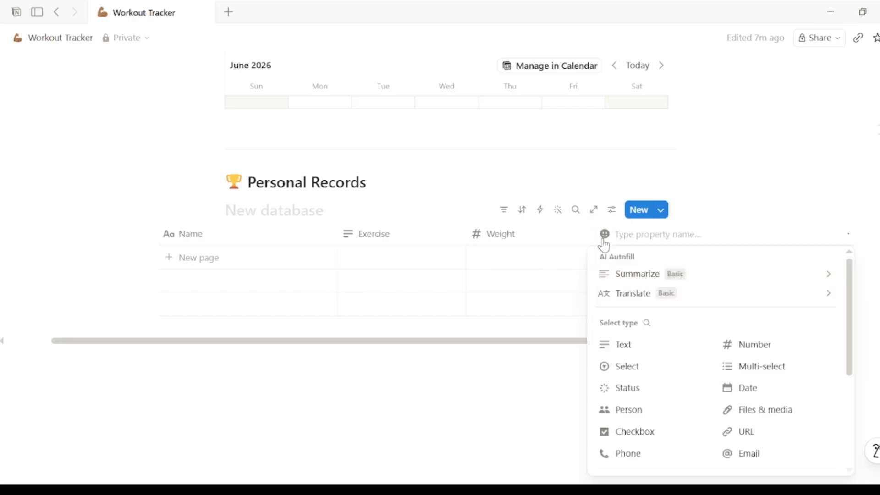
{"action": "type", "text": "Reps"}
{"action": "left_click", "coordinate": [739, 345]}
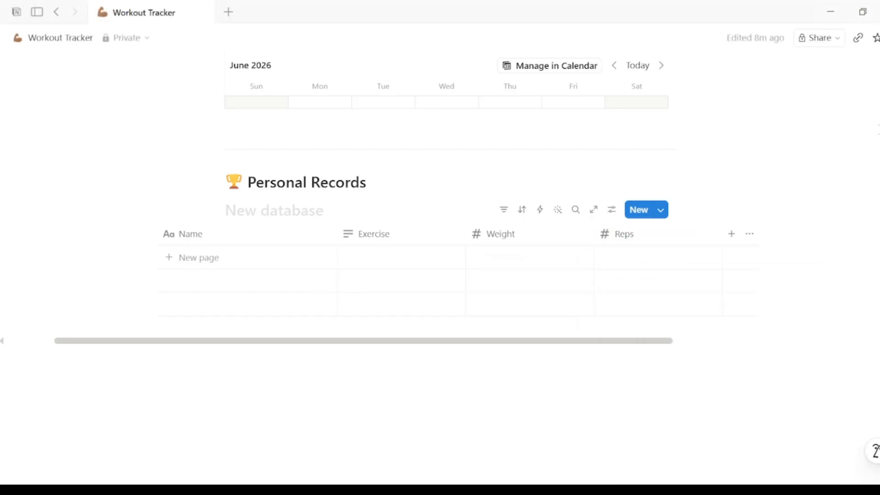
- Add a Date Achieved date property and a Previous Best number property
{"action": "left_click", "coordinate": [732, 233]}
{"action": "type", "text": "Date Achieved"}
{"action": "left_click", "coordinate": [785, 383]}
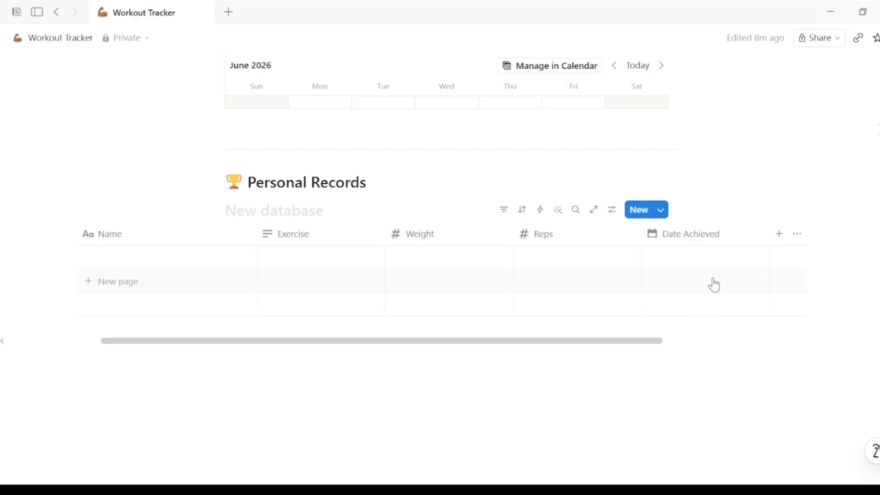
{"action": "left_click", "coordinate": [779, 234]}
{"action": "type", "text": "Previous Best"}
{"action": "left_click", "coordinate": [792, 344]}
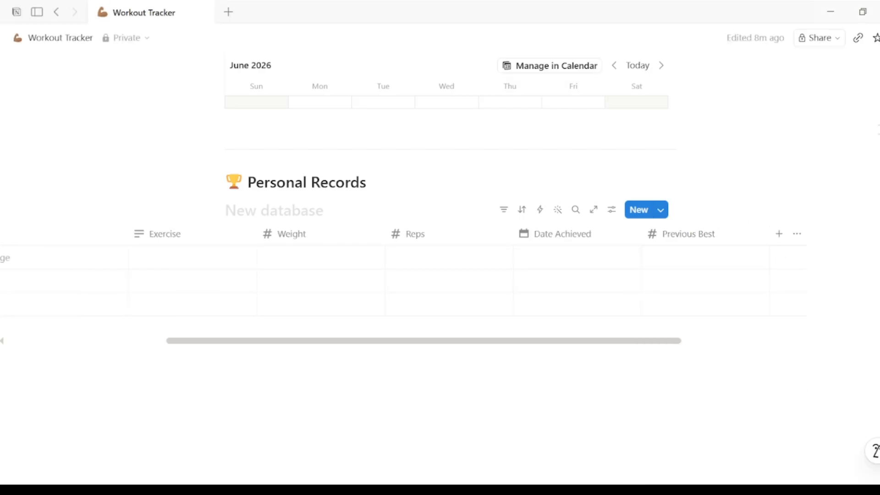
- Add an Improvement formula property calculating Weight minus Previous Best
{"action": "left_click", "coordinate": [779, 233]}
{"action": "type", "text": "Improvement"}
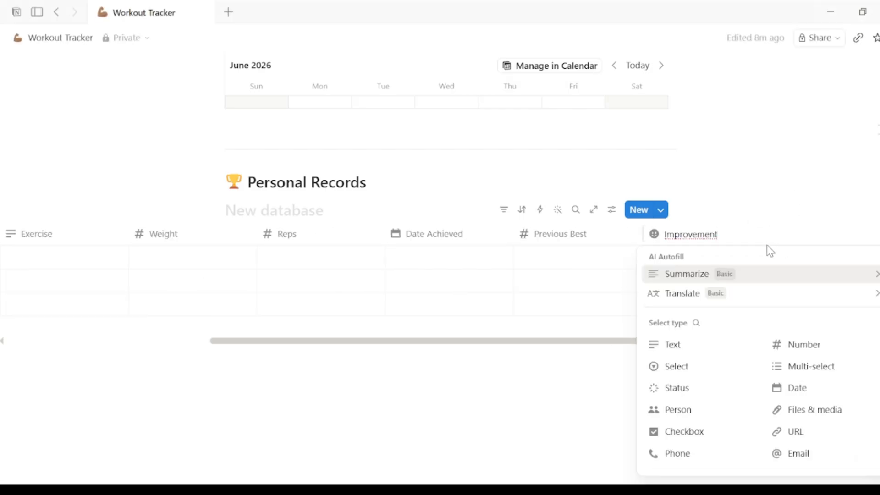
{"action": "scroll", "coordinate": [733, 367], "scroll_direction": "down", "scroll_amount": 3}
{"action": "left_click", "coordinate": [680, 443]}
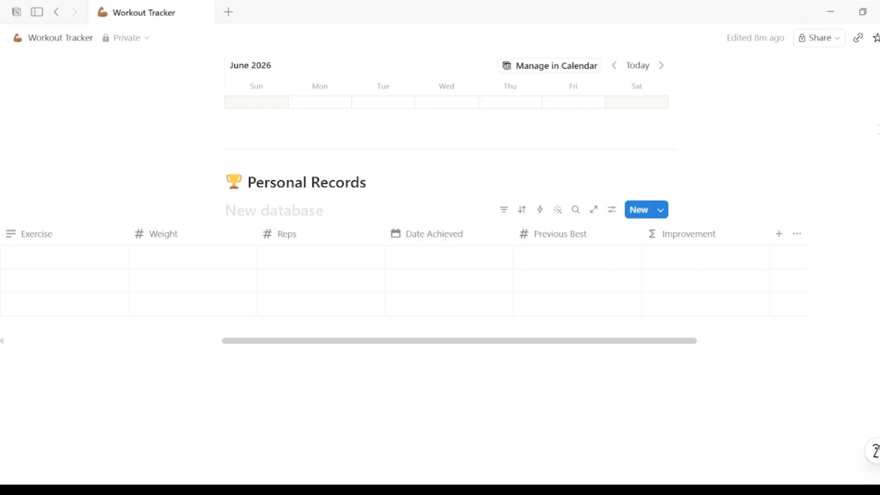
{"action": "left_click", "coordinate": [742, 231]}
{"action": "mouse_move", "coordinate": [687, 249]}
{"action": "left_click", "coordinate": [595, 254]}
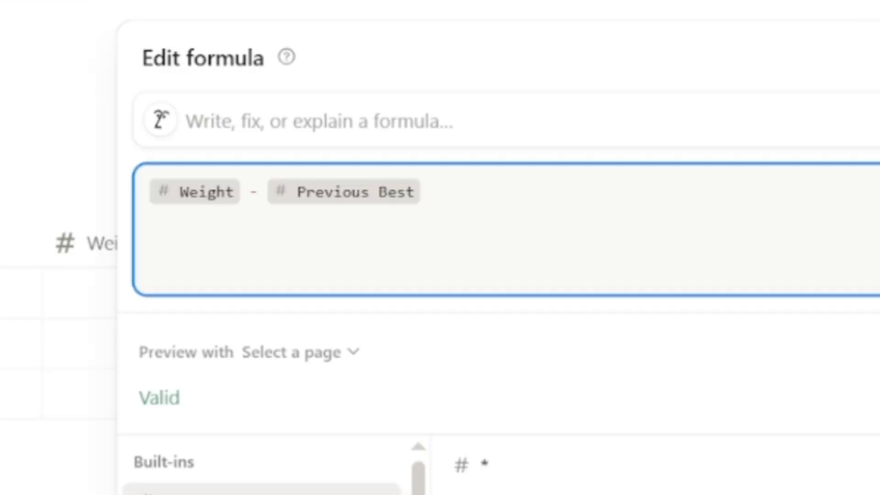
{"action": "key", "text": "Escape"}
- Add a Deadlift record with Weight 120 and Reps 5
{"action": "key", "text": "Escape"}
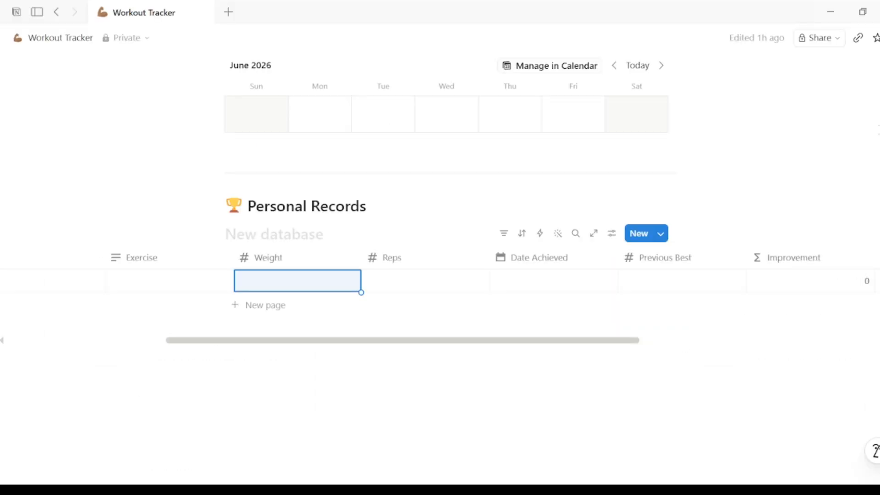
{"action": "left_click", "coordinate": [171, 284]}
{"action": "type", "text": "Deadlift"}
{"action": "key", "text": "Escape"}
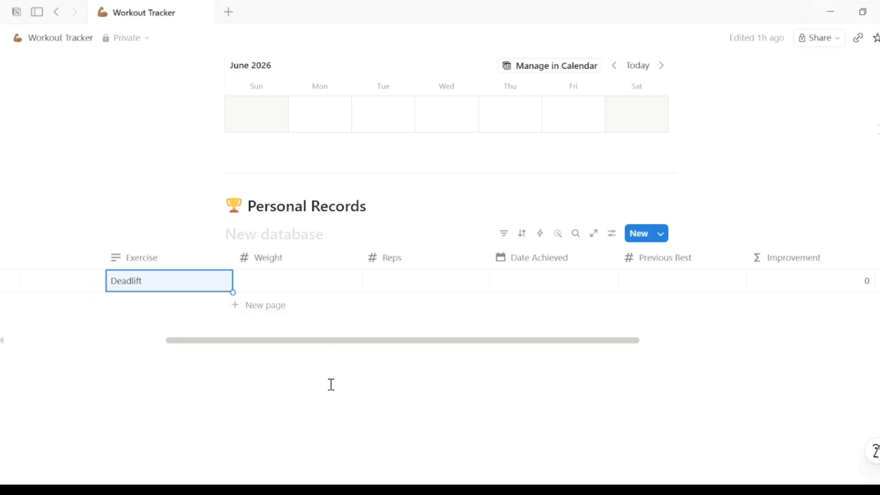
{"action": "left_click", "coordinate": [304, 281]}
{"action": "type", "text": "120"}
{"action": "left_click", "coordinate": [425, 285]}
{"action": "type", "text": "5"}
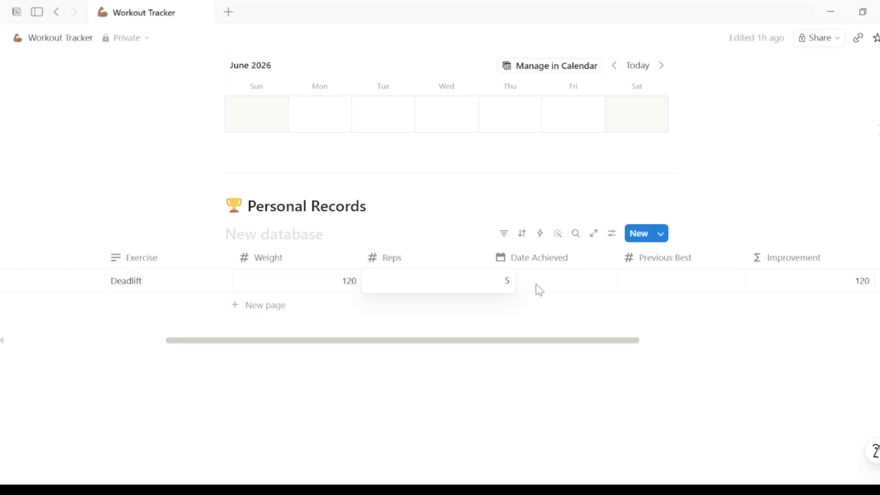
- Set the Deadlift record's Date Achieved to June 14, 2026 and Previous Best to 110
{"action": "left_click", "coordinate": [535, 284]}
{"action": "left_click", "coordinate": [509, 275]}
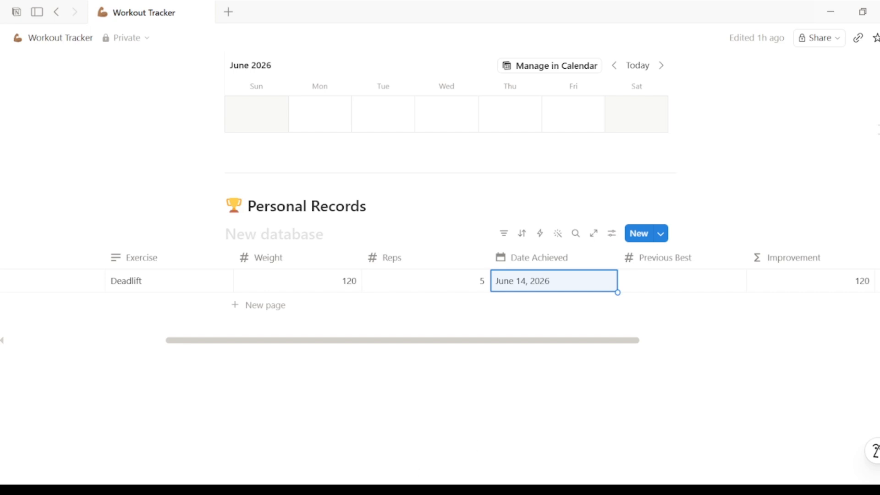
{"action": "left_click", "coordinate": [677, 289]}
{"action": "type", "text": "110"}
{"action": "key", "text": "Return"}
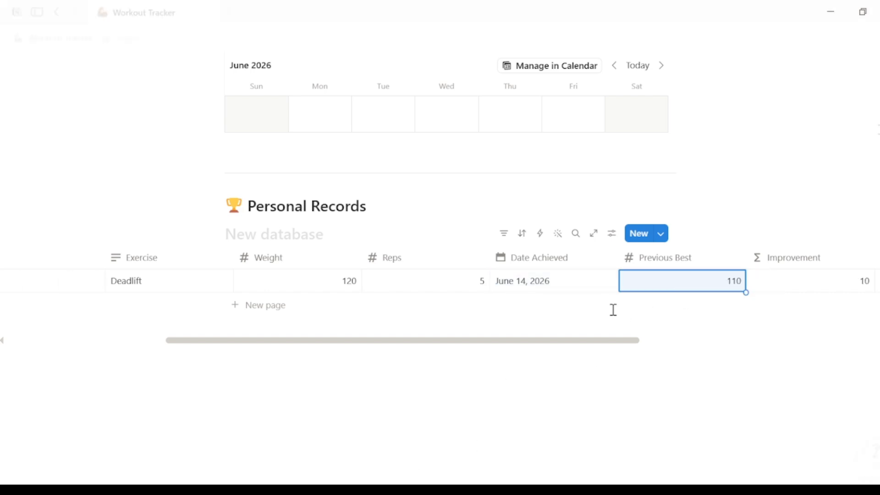
- Add a Bench Press record with Weight 85 and Reps 6 to Personal Records
{"action": "left_click_drag", "start_coordinate": [602, 350], "coordinate": [718, 344]}
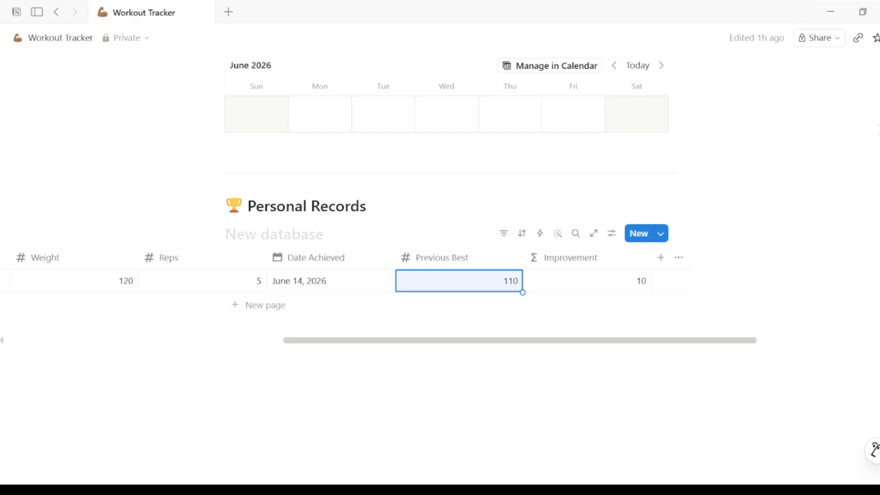
{"action": "left_click_drag", "start_coordinate": [438, 342], "coordinate": [379, 343]}
{"action": "left_click", "coordinate": [243, 305]}
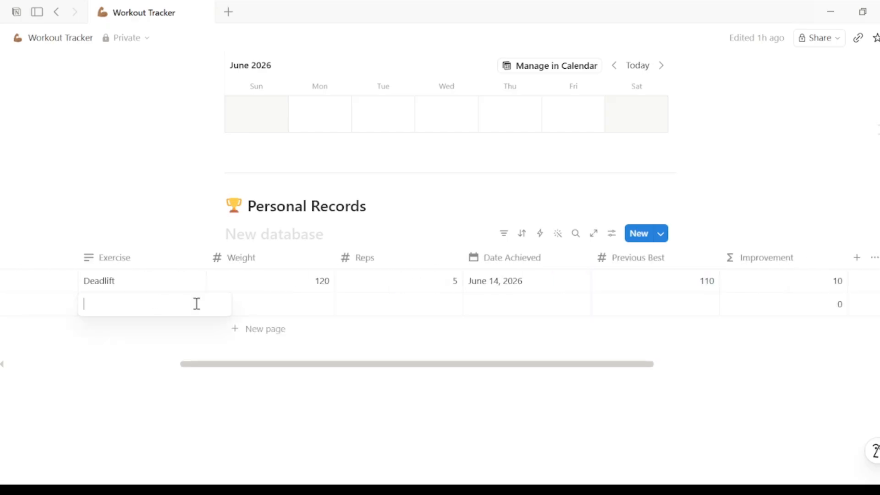
{"action": "type", "text": "Bench Press"}
{"action": "key", "text": "Return"}
{"action": "left_click", "coordinate": [317, 310]}
{"action": "type", "text": "85"}
{"action": "left_click", "coordinate": [407, 304]}
{"action": "type", "text": "6"}
{"action": "key", "text": "Return"}
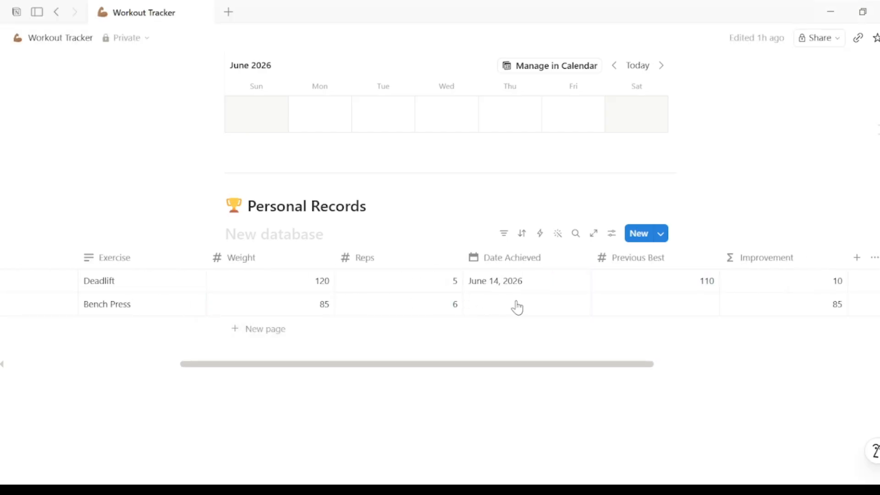
- Set the Bench Press record's Date Achieved to June 28, 2026
{"action": "left_click", "coordinate": [517, 306]}
{"action": "left_click", "coordinate": [480, 317]}
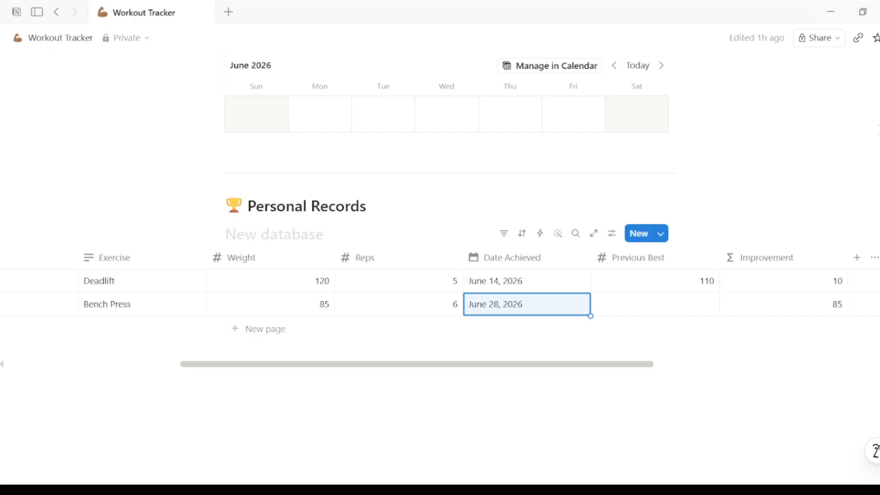
- Add a Squat record with Weight 110 and Reps 5
{"action": "left_click", "coordinate": [259, 329]}
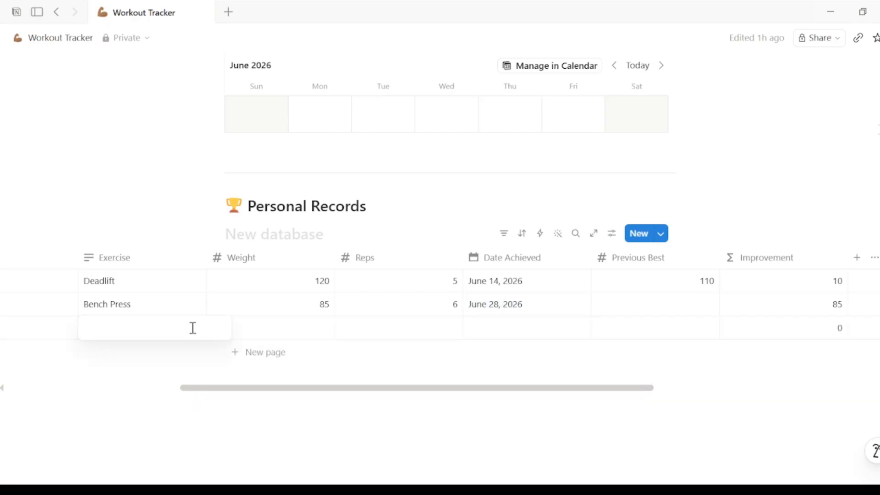
{"action": "type", "text": "Squat"}
{"action": "key", "text": "Return"}
{"action": "left_click", "coordinate": [279, 329]}
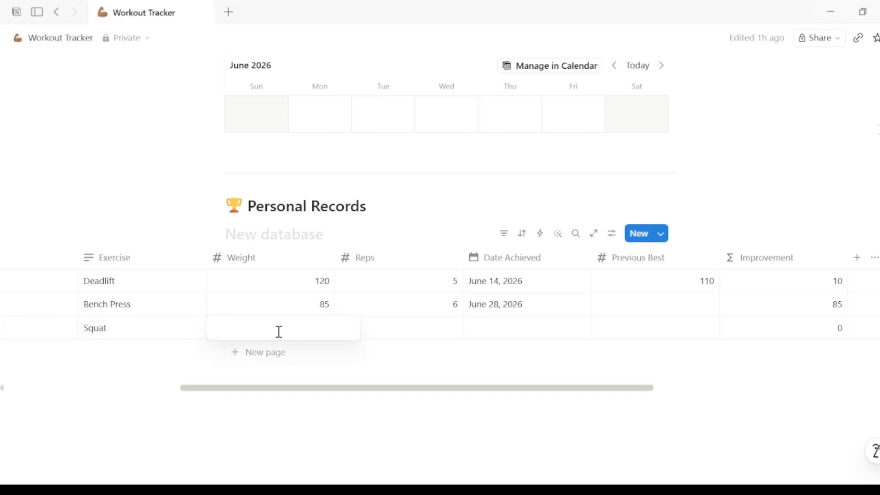
{"action": "type", "text": "110"}
{"action": "left_click", "coordinate": [435, 323]}
{"action": "type", "text": "5"}
- Set the Squat record's Date Achieved to June 2, 2026
{"action": "left_click", "coordinate": [536, 330]}
{"action": "left_click", "coordinate": [521, 235]}
{"action": "left_click", "coordinate": [689, 338]}
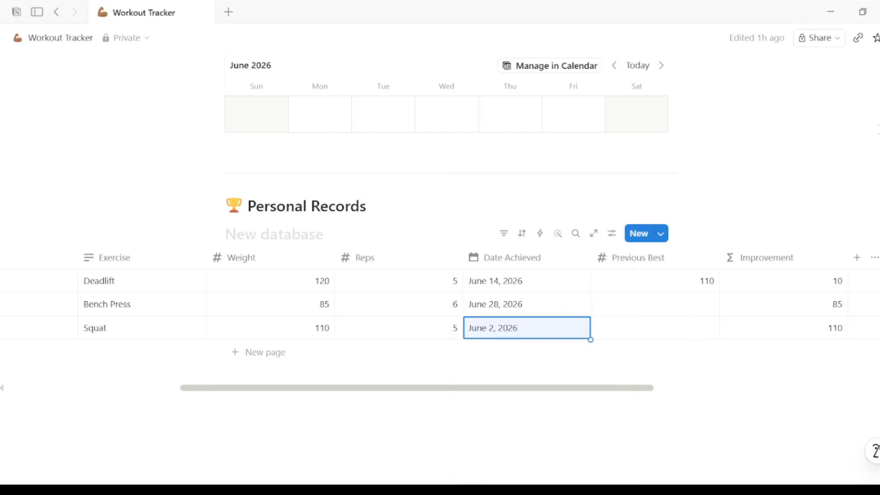
- Set Previous Best to 105 for Squat and 80 for Bench Press
{"action": "left_click", "coordinate": [681, 328]}
{"action": "type", "text": "105"}
{"action": "key", "text": "Return"}
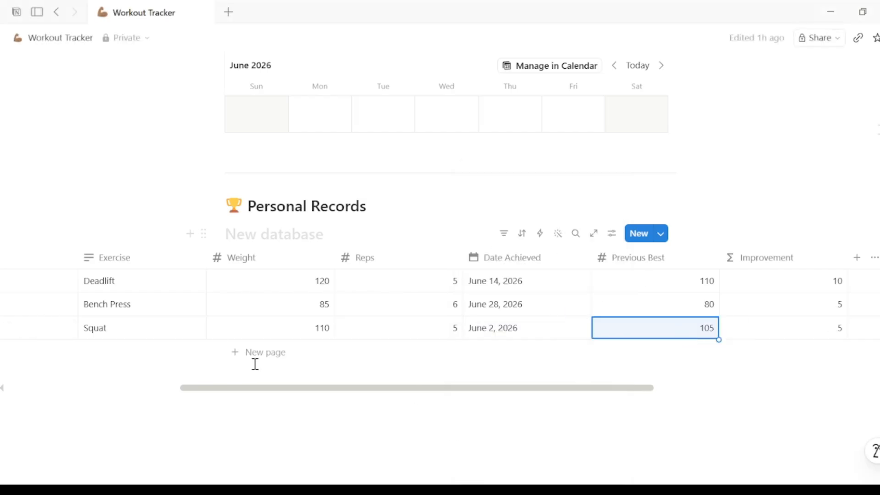
- Add an Overhead Press record with Weight 55 and Reps 8
{"action": "left_click", "coordinate": [255, 363]}
{"action": "type", "text": "Overhead Press"}
{"action": "left_click", "coordinate": [319, 350]}
{"action": "type", "text": "55"}
{"action": "key", "text": "Return"}
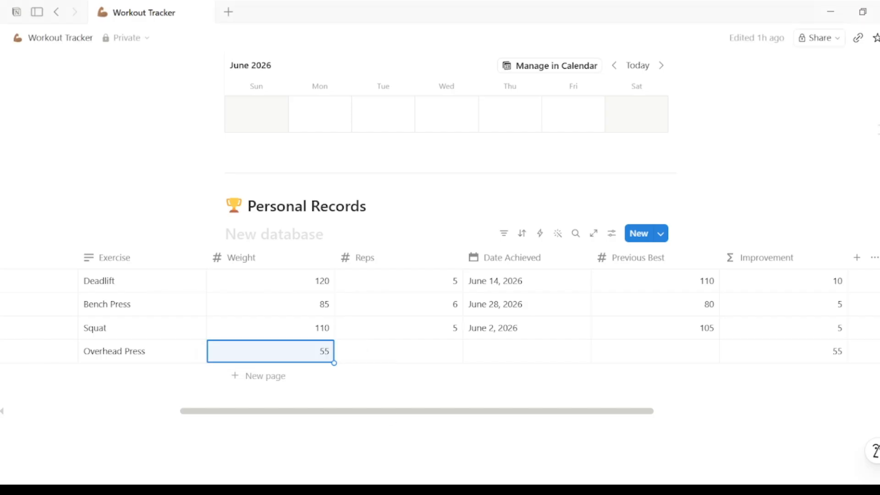
{"action": "left_click", "coordinate": [444, 351]}
{"action": "type", "text": "8"}
- Set the Overhead Press record's Date Achieved to June 10, 2026 and Previous Best to 50
{"action": "left_click", "coordinate": [522, 351]}
{"action": "left_click", "coordinate": [542, 142]}
{"action": "left_click", "coordinate": [681, 358]}
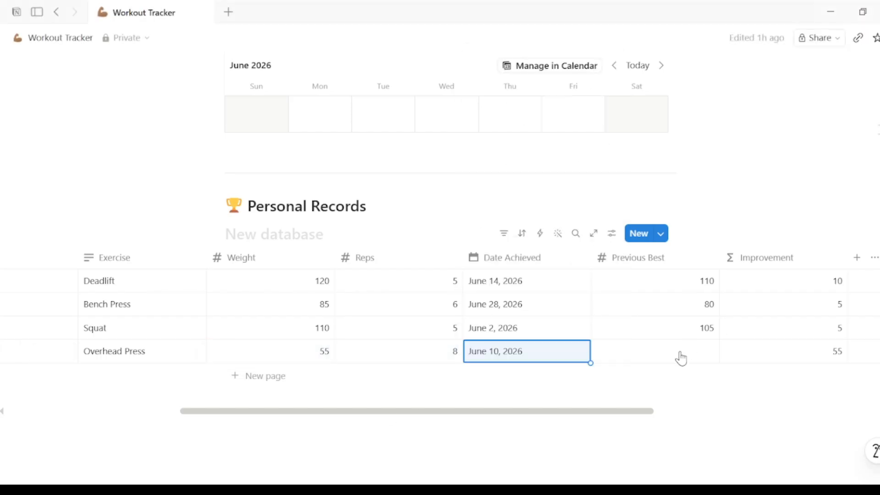
{"action": "left_click", "coordinate": [695, 352]}
{"action": "type", "text": "50"}
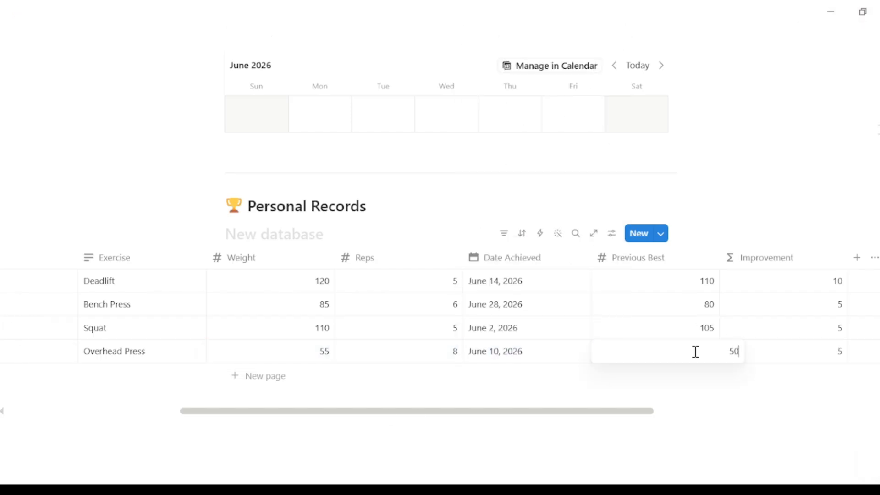
{"action": "key", "text": "Return"}
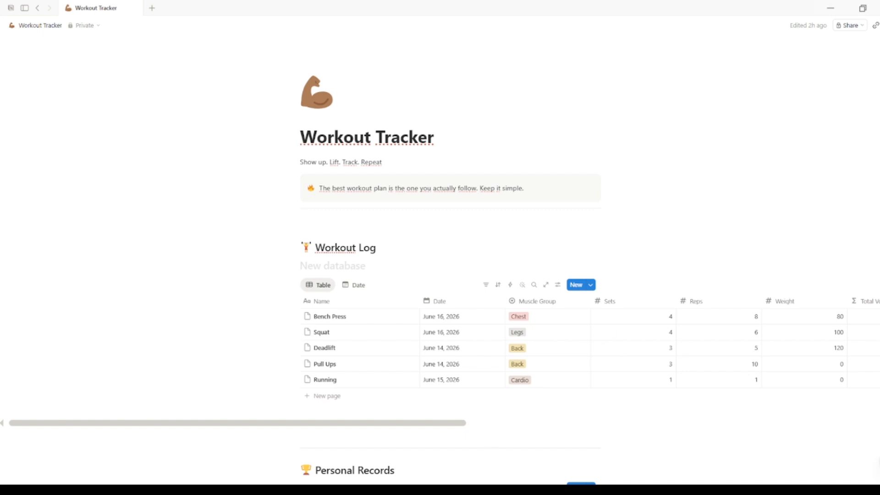
- Review the Workout Log and Personal Records tables on the page
{"action": "scroll", "coordinate": [440, 261], "scroll_direction": "down", "scroll_amount": 6}
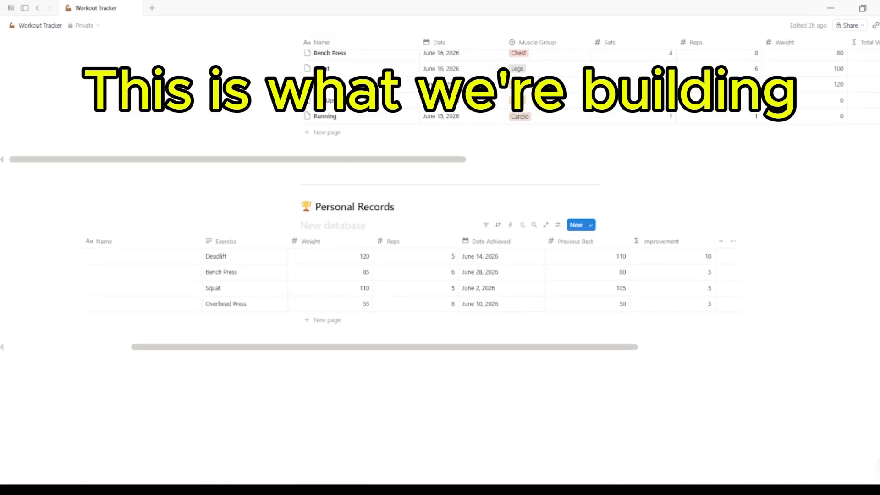
{"action": "scroll", "coordinate": [440, 262], "scroll_direction": "up", "scroll_amount": 1}
{"action": "scroll", "coordinate": [533, 385], "scroll_direction": "up", "scroll_amount": 6}
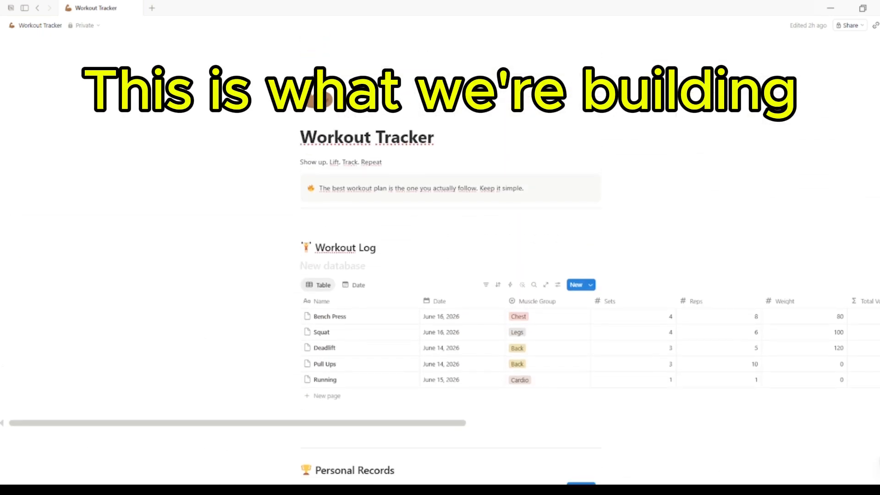
{"action": "scroll", "coordinate": [534, 384], "scroll_direction": "down", "scroll_amount": 4}
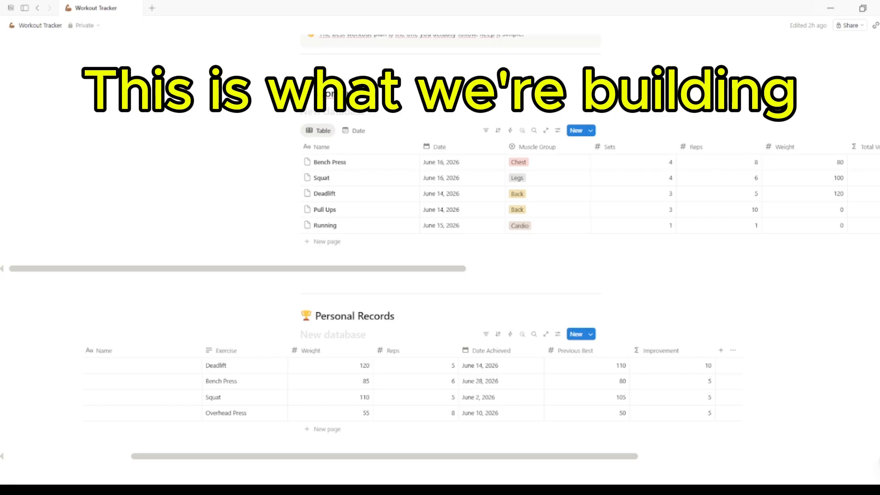
{"action": "scroll", "coordinate": [439, 247], "scroll_direction": "up", "scroll_amount": 3}
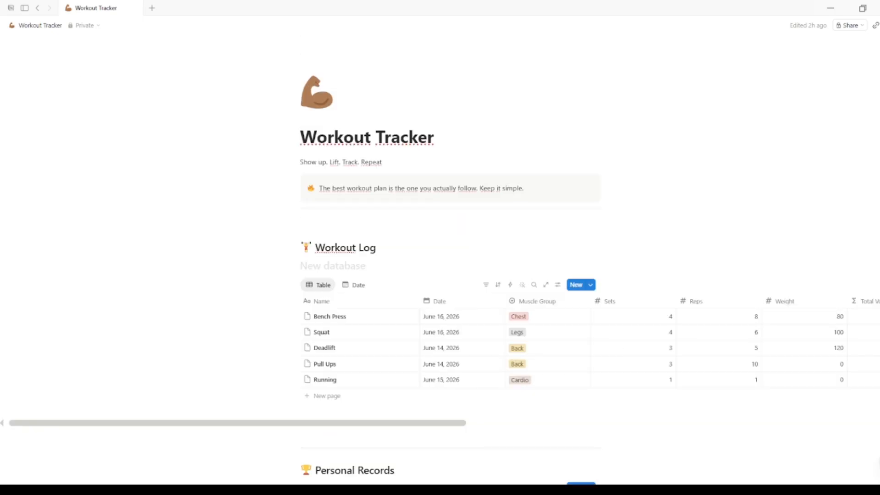
{"action": "scroll", "coordinate": [440, 248], "scroll_direction": "down", "scroll_amount": 6}
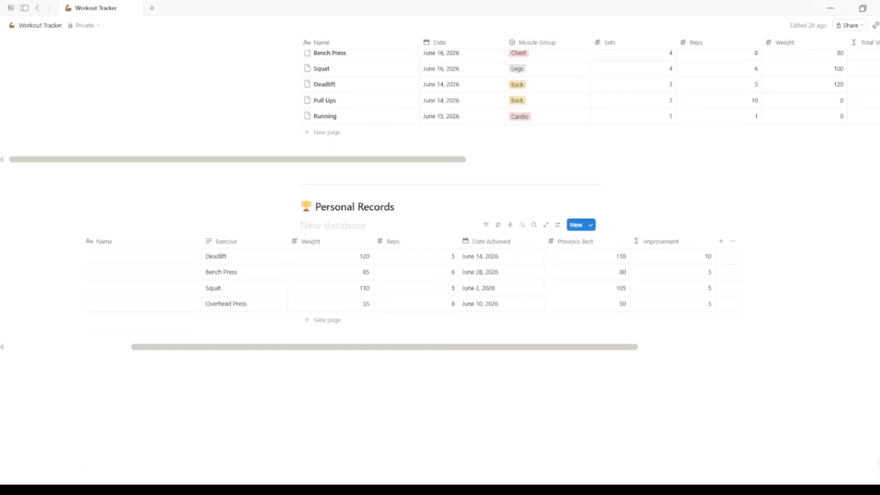
{"action": "scroll", "coordinate": [440, 247], "scroll_direction": "up", "scroll_amount": 6}
{"action": "scroll", "coordinate": [439, 248], "scroll_direction": "down", "scroll_amount": 3}
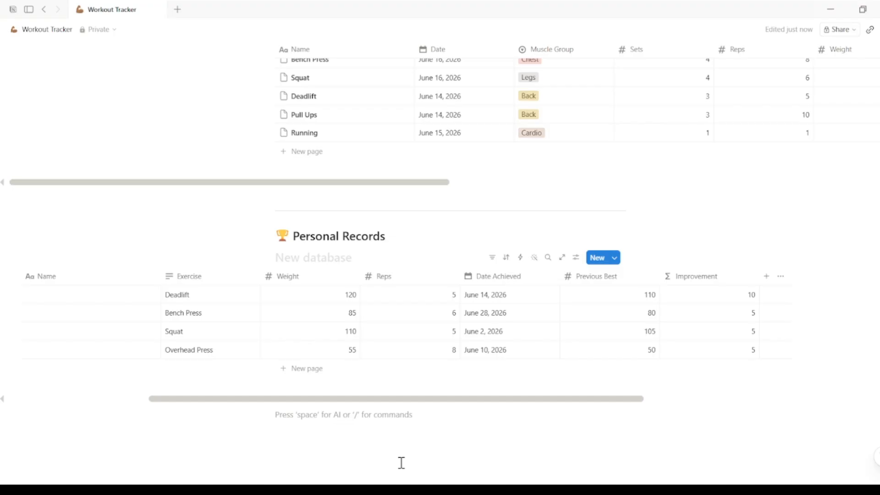
- Insert a divider and a '📏 Body Stats' heading below the Personal Records table
{"action": "type", "text": "/div"}
{"action": "left_click", "coordinate": [320, 375]}
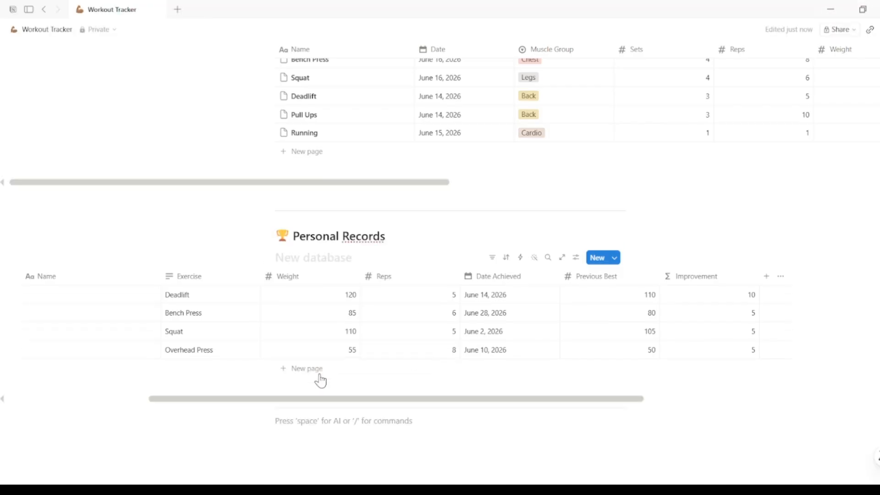
{"action": "type", "text": "/hea"}
{"action": "left_click", "coordinate": [323, 279]}
{"action": "type", "text": "📏 Body Stats"}
{"action": "key", "text": "Return"}
{"action": "scroll", "coordinate": [470, 463], "scroll_direction": "down", "scroll_amount": 3}
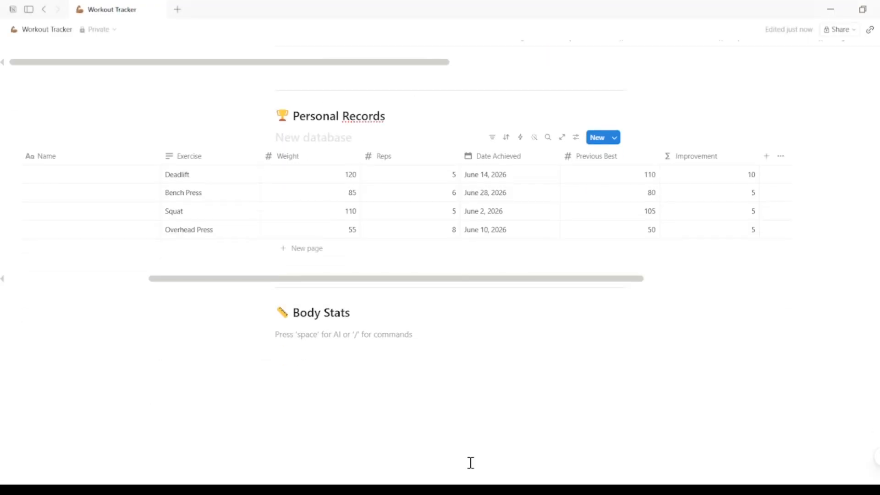
- Create a Body Stats table database with a date Date property and a Weight Number property
{"action": "type", "text": "/tab"}
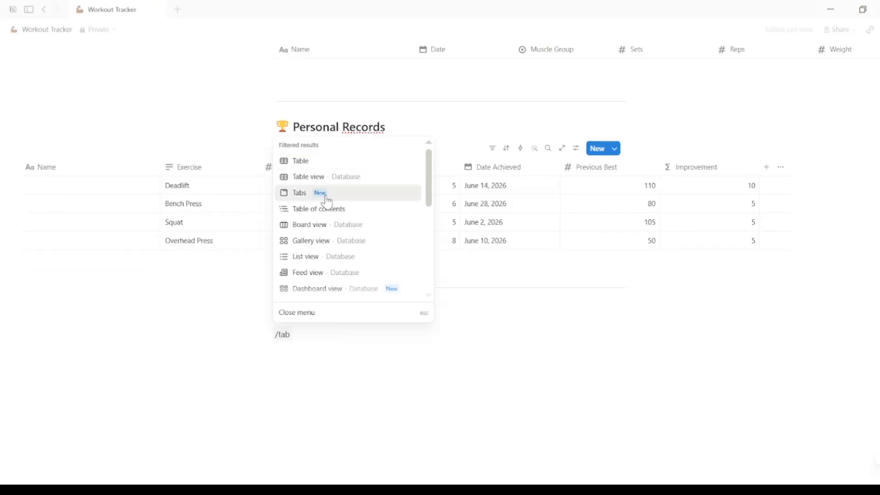
{"action": "left_click", "coordinate": [328, 179]}
{"action": "left_click", "coordinate": [422, 258]}
{"action": "left_click", "coordinate": [422, 254]}
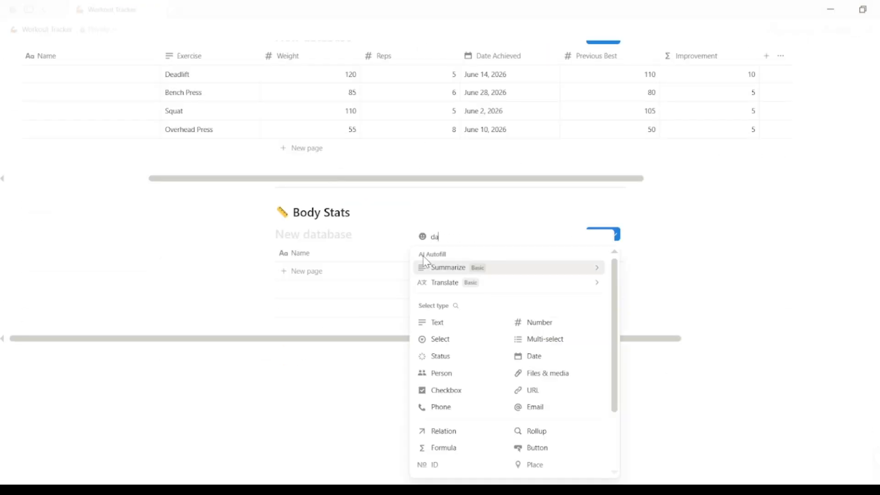
{"action": "left_click", "coordinate": [530, 357]}
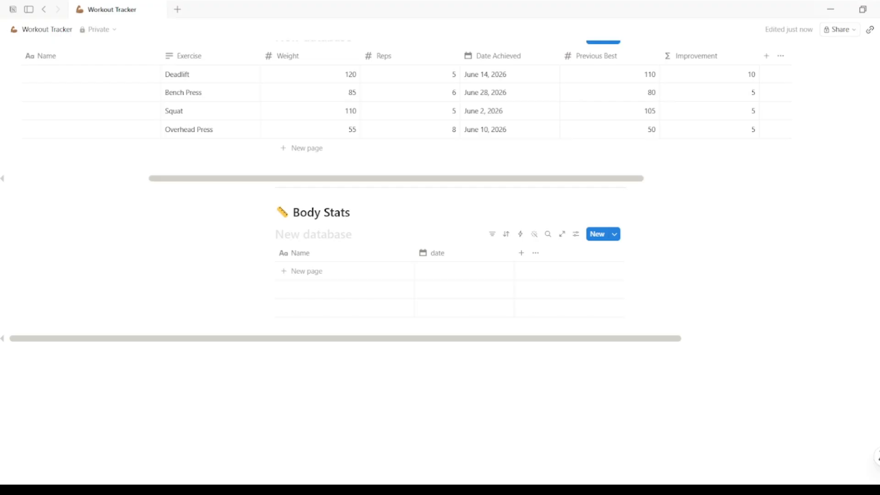
{"action": "left_click", "coordinate": [521, 252]}
{"action": "left_click", "coordinate": [527, 265]}
{"action": "left_click", "coordinate": [620, 253]}
{"action": "type", "text": "no"}
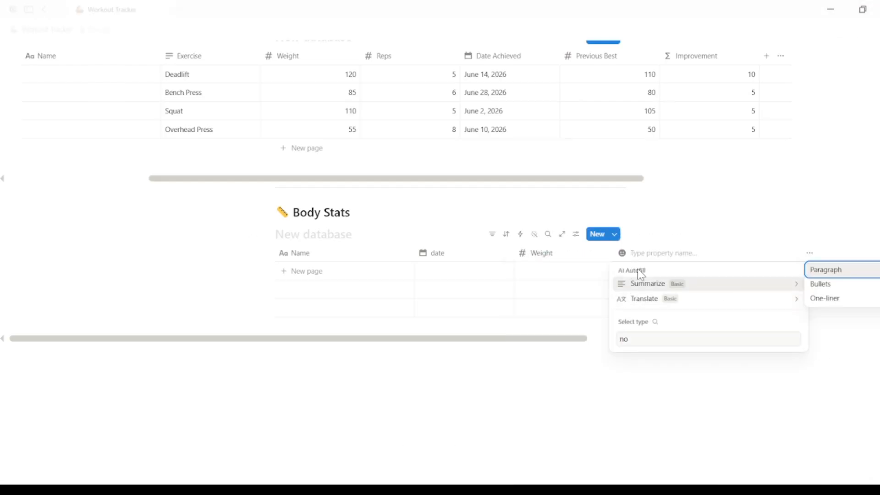
{"action": "left_click", "coordinate": [648, 255]}
{"action": "type", "text": "Notes"}
{"action": "left_click", "coordinate": [563, 297]}
- Add a Note text property to the Body Stats table
{"action": "left_click", "coordinate": [621, 254]}
{"action": "type", "text": "Note"}
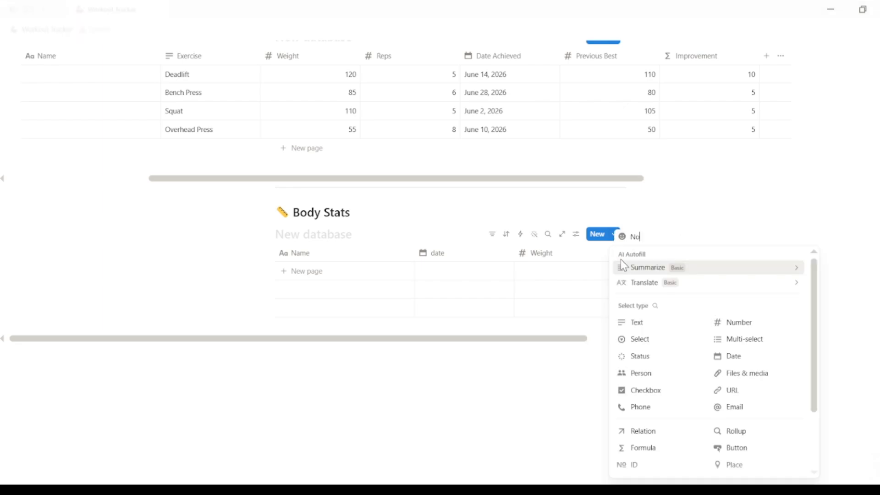
{"action": "left_click", "coordinate": [647, 324]}
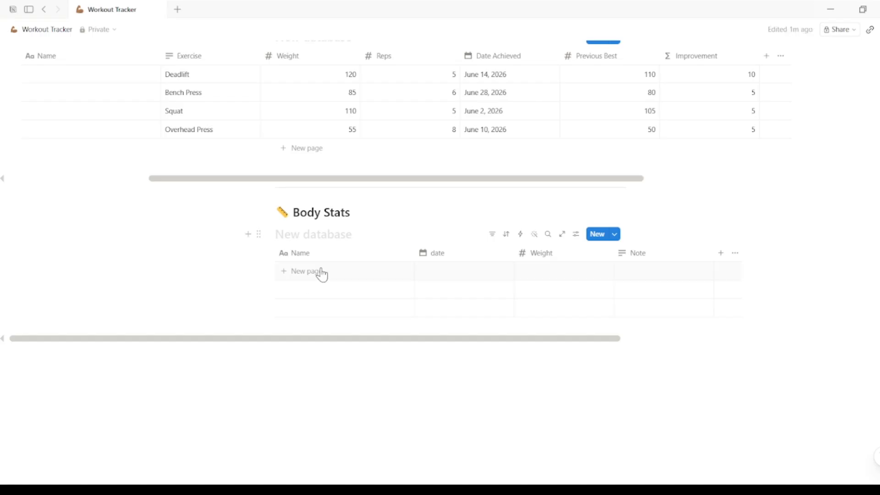
- Add a Jun 1 entry dated June 1, 2026 to Body Stats
{"action": "left_click", "coordinate": [351, 273]}
{"action": "type", "text": "Jun 1"}
{"action": "left_click", "coordinate": [464, 289]}
{"action": "left_click", "coordinate": [464, 289]}
{"action": "left_click", "coordinate": [443, 111]}
{"action": "key", "text": "Escape"}
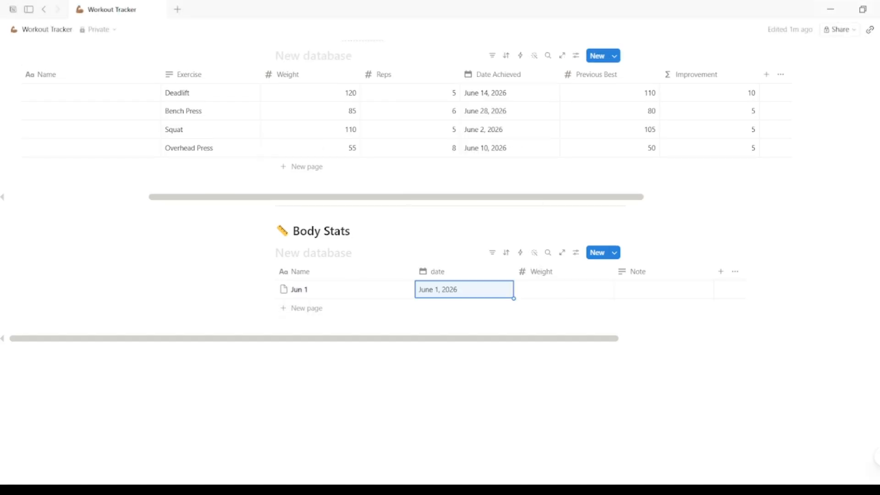
- Set the Jun 1 entry's Weight to 78.5 and Note to 'Morning, fasted'
{"action": "left_click", "coordinate": [567, 288]}
{"action": "type", "text": "78.5"}
{"action": "key", "text": "Return"}
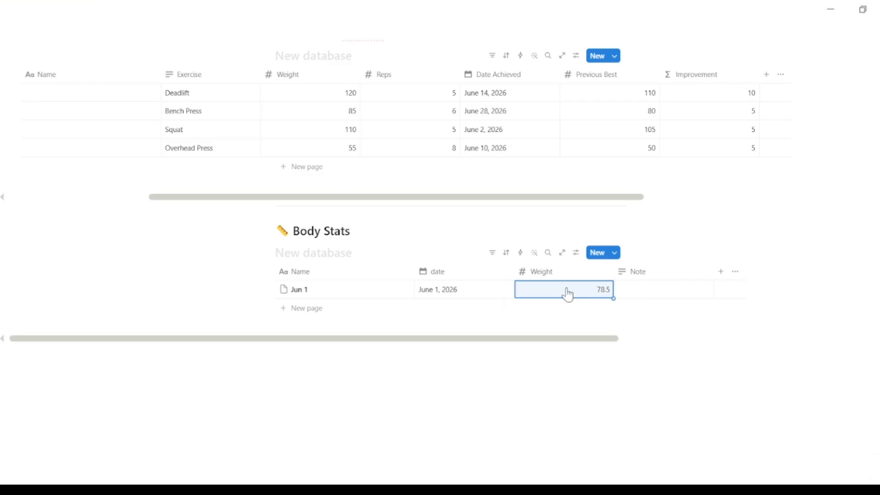
{"action": "left_click", "coordinate": [654, 287]}
{"action": "type", "text": "Morning, fasted"}
{"action": "key", "text": "Return"}
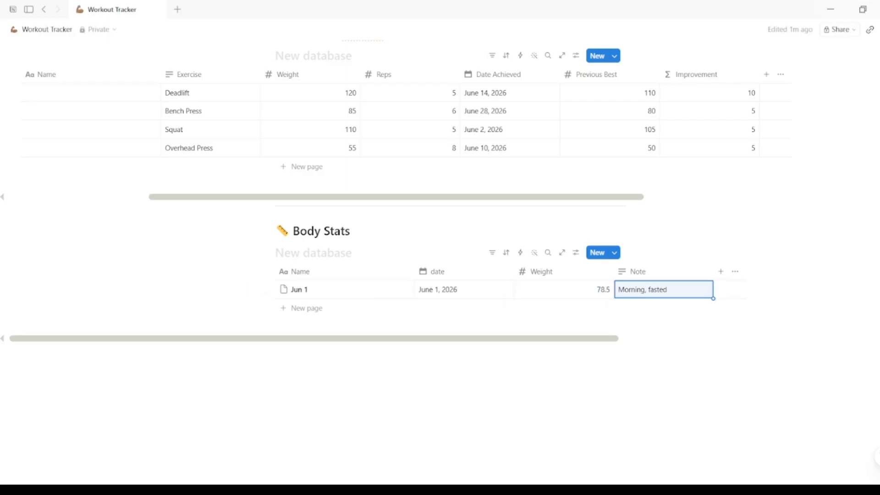
- Add a Jun 8 entry dated June 8, 2026
{"action": "left_click", "coordinate": [287, 306]}
{"action": "type", "text": "Jun 8"}
{"action": "left_click", "coordinate": [459, 307]}
{"action": "left_click", "coordinate": [444, 143]}
{"action": "left_click", "coordinate": [401, 476]}
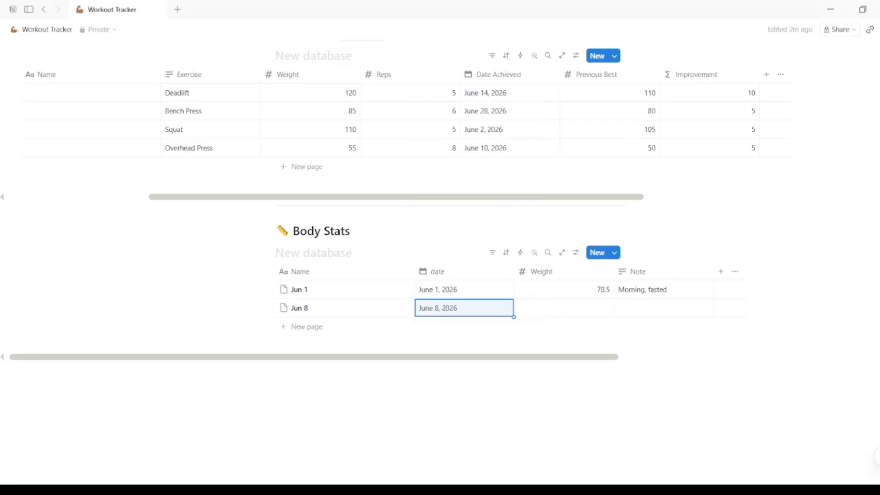
- Set the Jun 8 entry's Weight to 78 and Note to 'Morning, fasted'
{"action": "left_click", "coordinate": [550, 316]}
{"action": "type", "text": "78"}
{"action": "left_click", "coordinate": [644, 306]}
{"action": "type", "text": "Morning, fasted"}
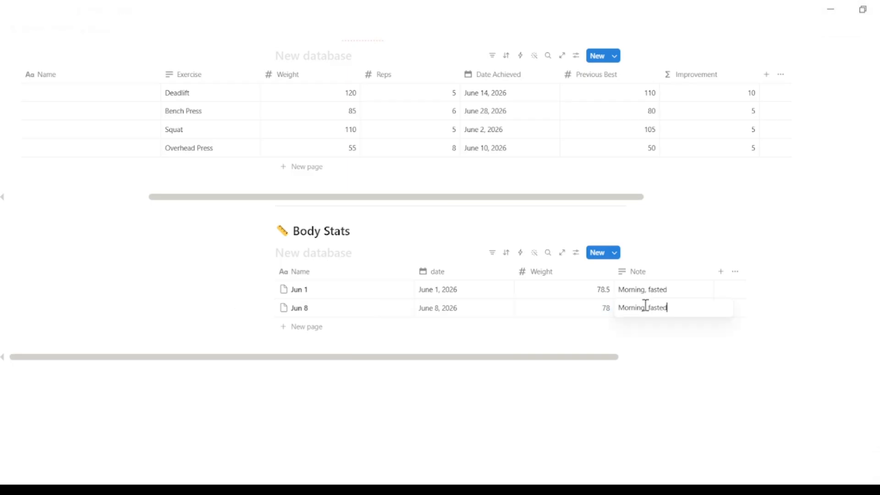
{"action": "key", "text": "Return"}
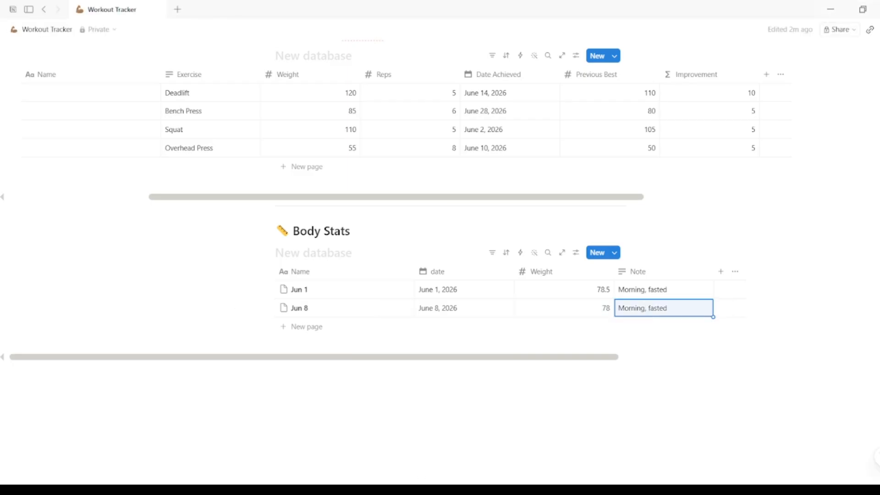
- Add a Jun 15 entry dated June 15, 2026
{"action": "left_click", "coordinate": [289, 327]}
{"action": "type", "text": "Jun 15"}
{"action": "key", "text": "Return"}
{"action": "left_click", "coordinate": [438, 328]}
{"action": "left_click", "coordinate": [442, 179]}
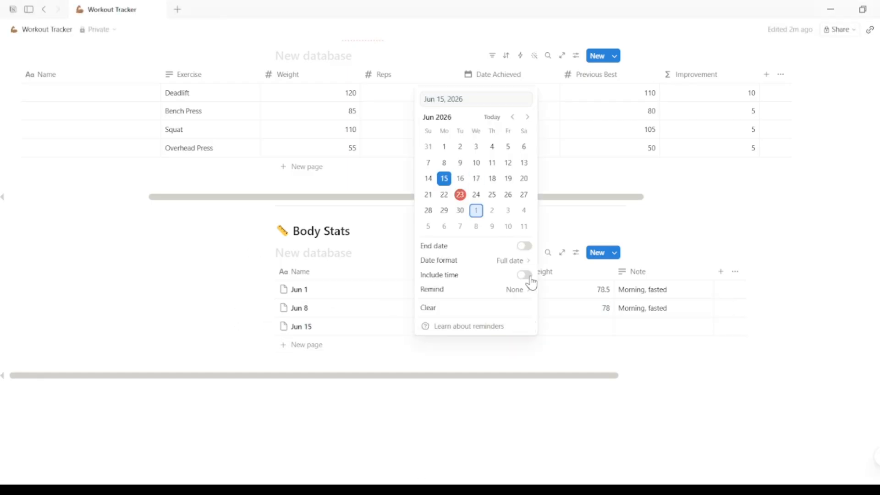
- Set the Jun 15 entry's Weight to 77.6 and Note to 'Morning, fasted'
{"action": "left_click", "coordinate": [572, 328]}
{"action": "type", "text": "77.6"}
{"action": "key", "text": "Return"}
{"action": "left_click", "coordinate": [637, 328]}
{"action": "type", "text": "Morning, fasted"}
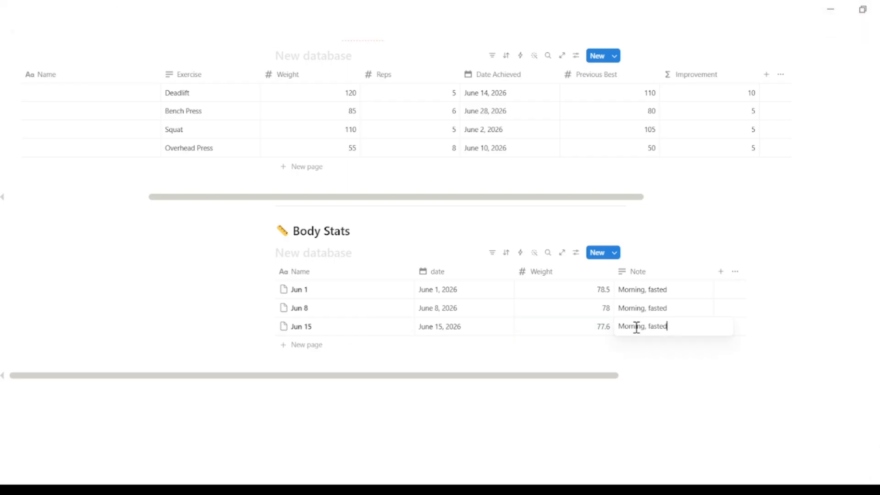
{"action": "key", "text": "Return"}
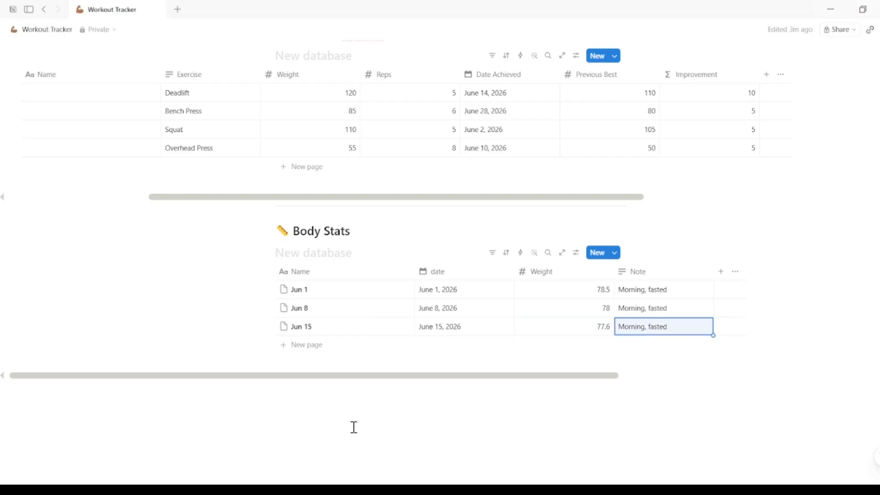
- Add a lightbulb callout below Body Stats reading 'Weigh yourself once a week, same time, same conditions. Ignore daily fluctuations. Only the monthly trend matters'
{"action": "left_click", "coordinate": [317, 410]}
{"action": "left_click", "coordinate": [317, 410]}
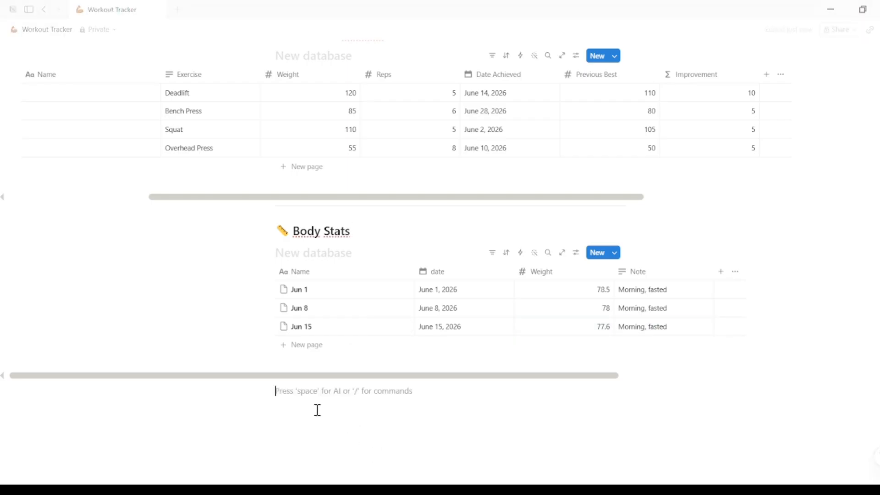
{"action": "type", "text": "/c"}
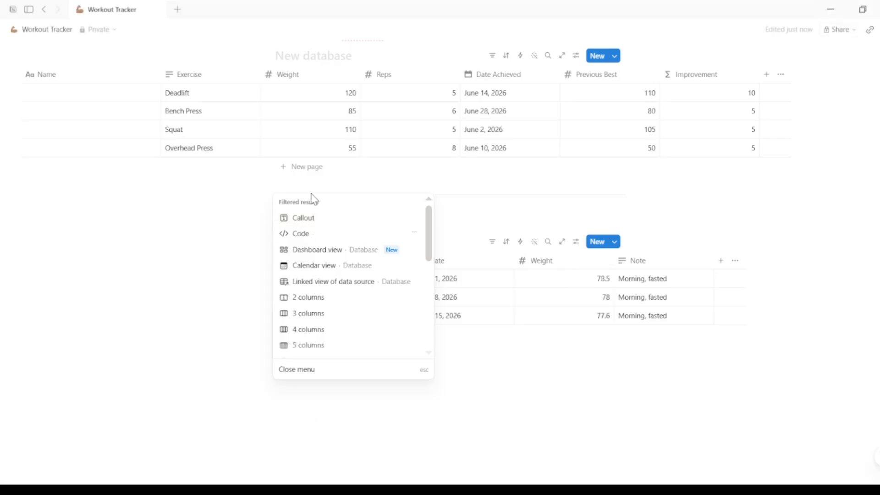
{"action": "left_click", "coordinate": [310, 220]}
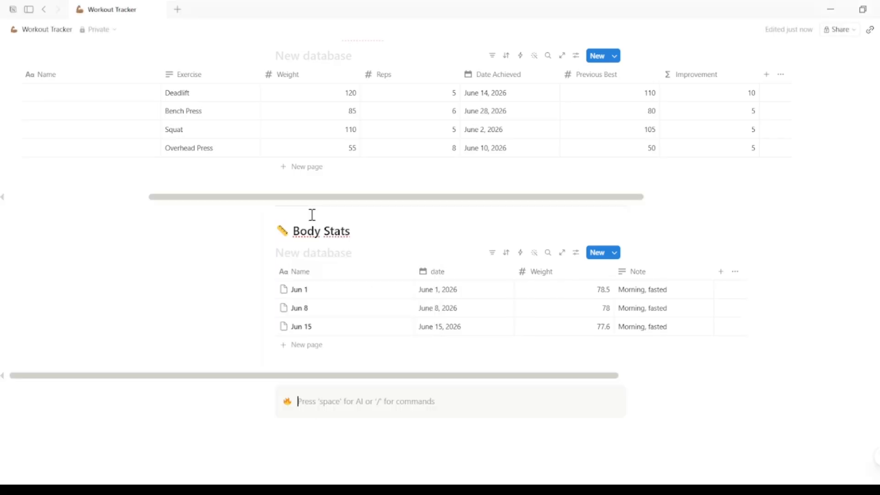
{"action": "left_click", "coordinate": [286, 403]}
{"action": "left_click", "coordinate": [200, 317]}
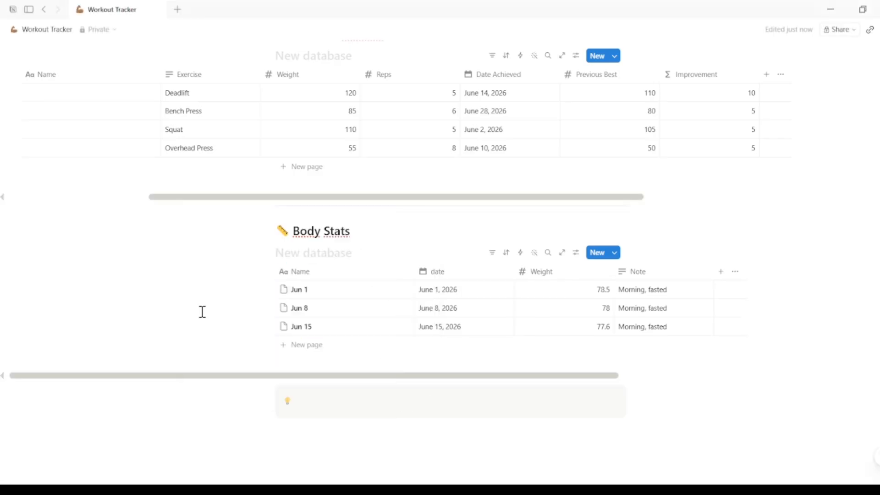
{"action": "left_click", "coordinate": [305, 401]}
{"action": "type", "text": "Weigh yourself once a week, same time, same conditions. Ignore daily fluctuations. Only the monthly trend matters"}
{"action": "key", "text": "Return"}
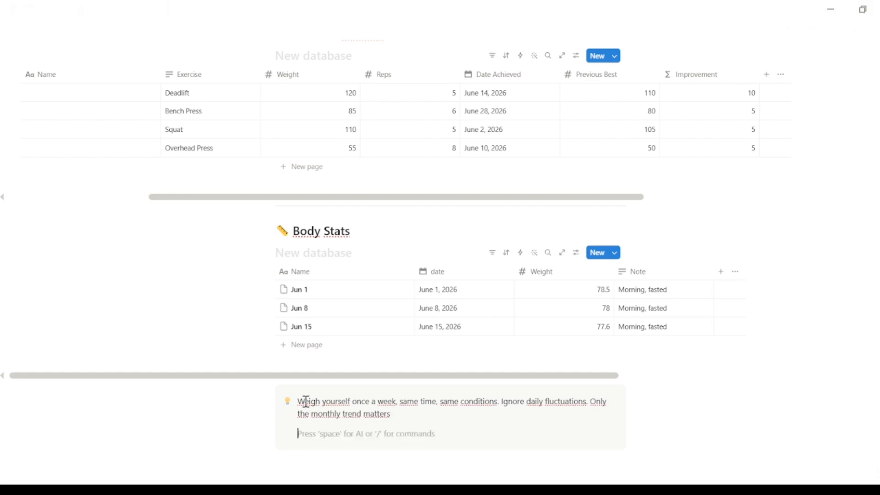
{"action": "key", "text": "Return"}
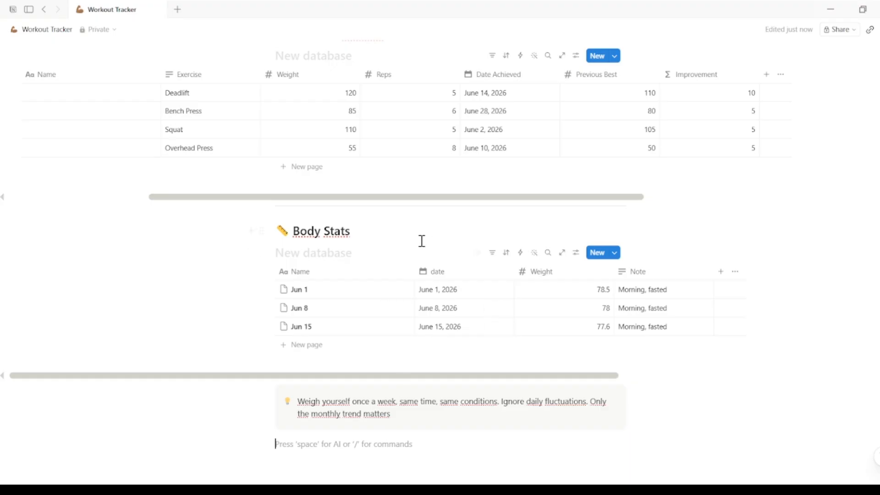
- Add a Calendar view named Date to the Body Stats database
{"action": "left_click", "coordinate": [360, 253]}
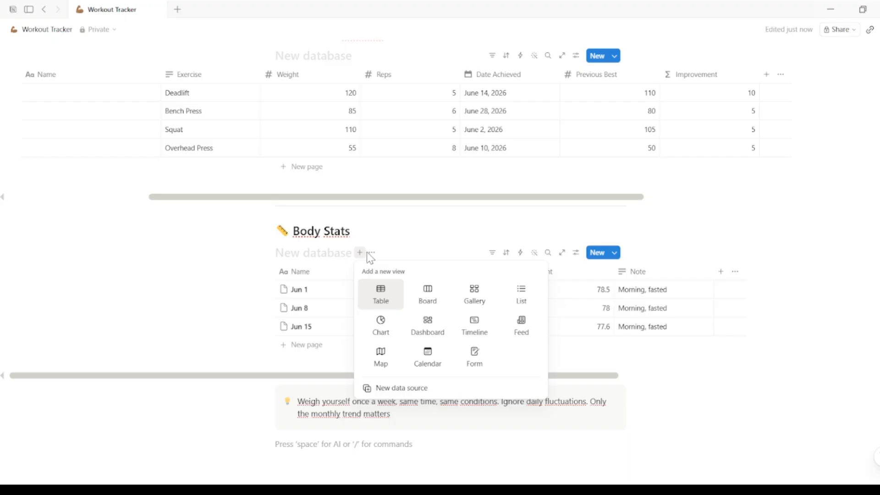
{"action": "left_click", "coordinate": [428, 357]}
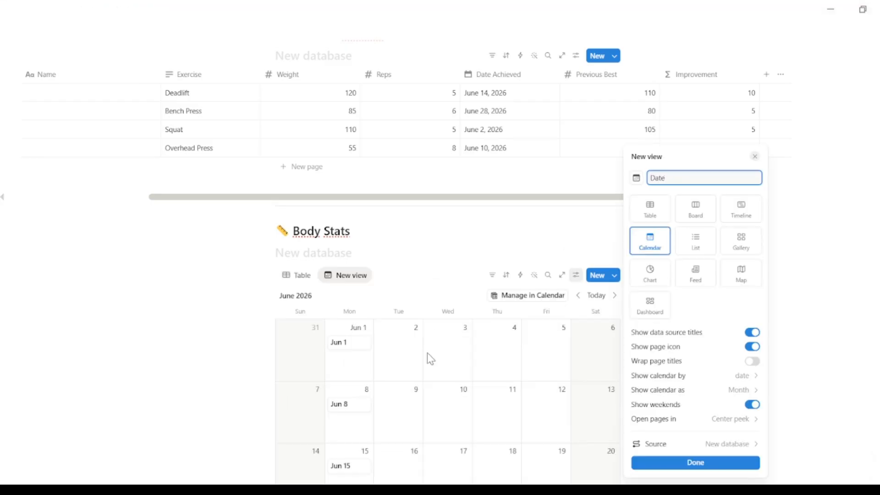
{"action": "left_click", "coordinate": [695, 463]}
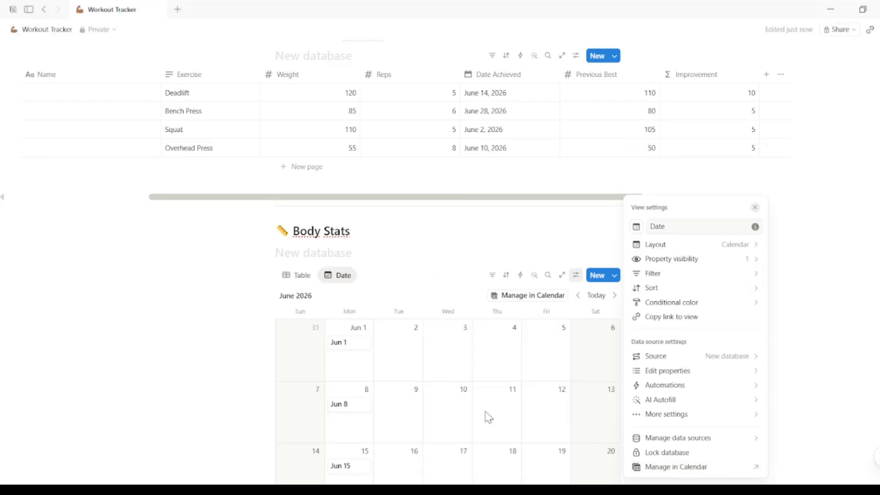
{"action": "left_click", "coordinate": [472, 265]}
- Scroll through the whole Workout Tracker page to review the three databases and their columns
{"action": "scroll", "coordinate": [472, 264], "scroll_direction": "down", "scroll_amount": 3}
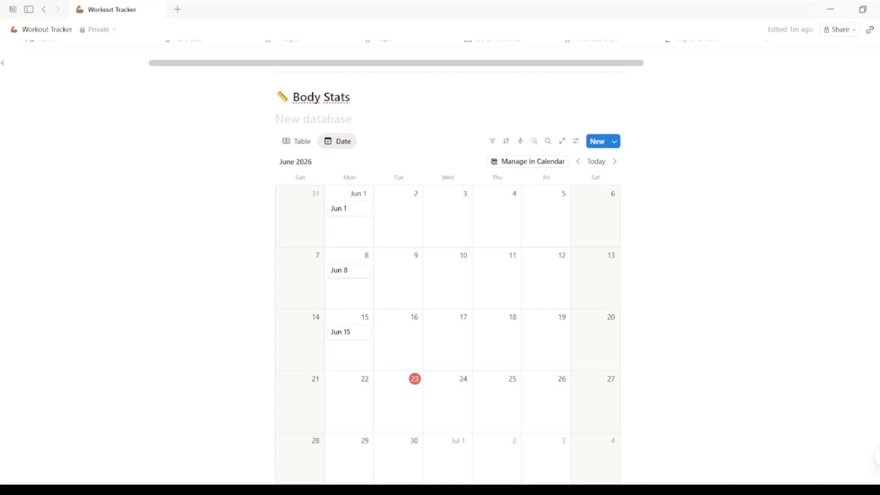
{"action": "scroll", "coordinate": [448, 274], "scroll_direction": "down", "scroll_amount": 3}
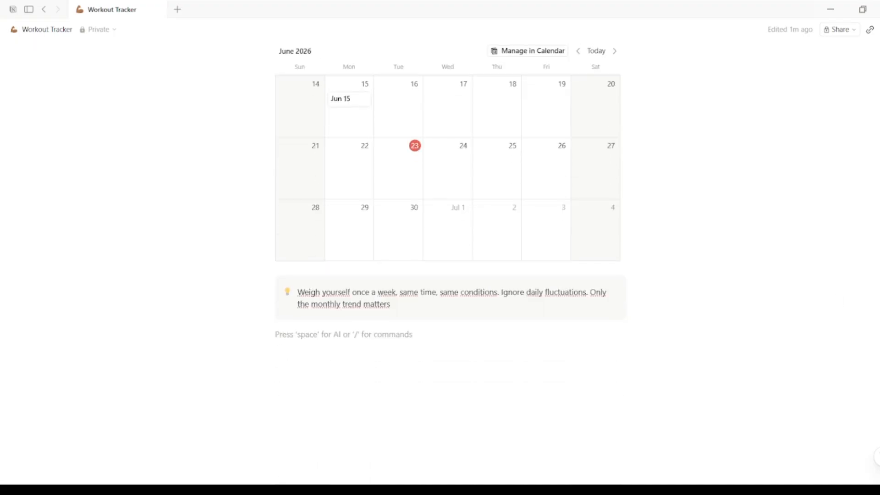
{"action": "scroll", "coordinate": [448, 247], "scroll_direction": "up", "scroll_amount": 12}
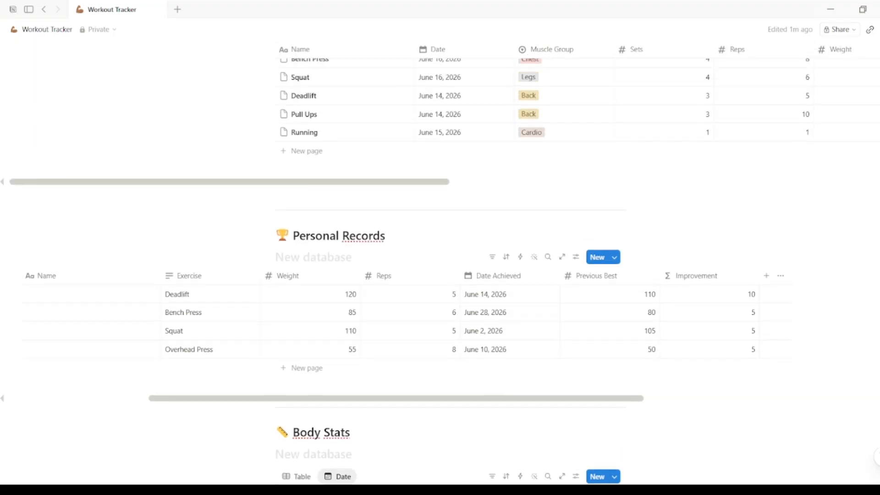
{"action": "scroll", "coordinate": [448, 247], "scroll_direction": "up", "scroll_amount": 8}
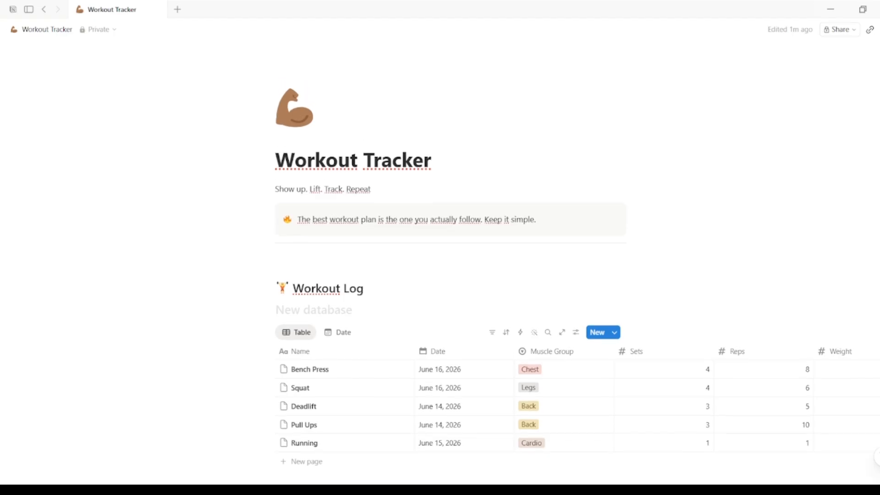
{"action": "scroll", "coordinate": [448, 247], "scroll_direction": "down", "scroll_amount": 6}
{"action": "scroll", "coordinate": [447, 247], "scroll_direction": "up", "scroll_amount": 3}
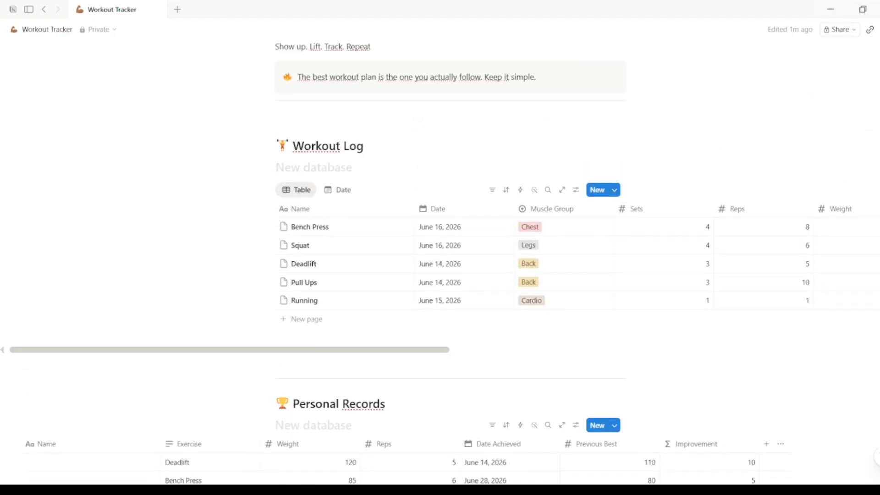
{"action": "scroll", "coordinate": [447, 247], "scroll_direction": "up", "scroll_amount": 2}
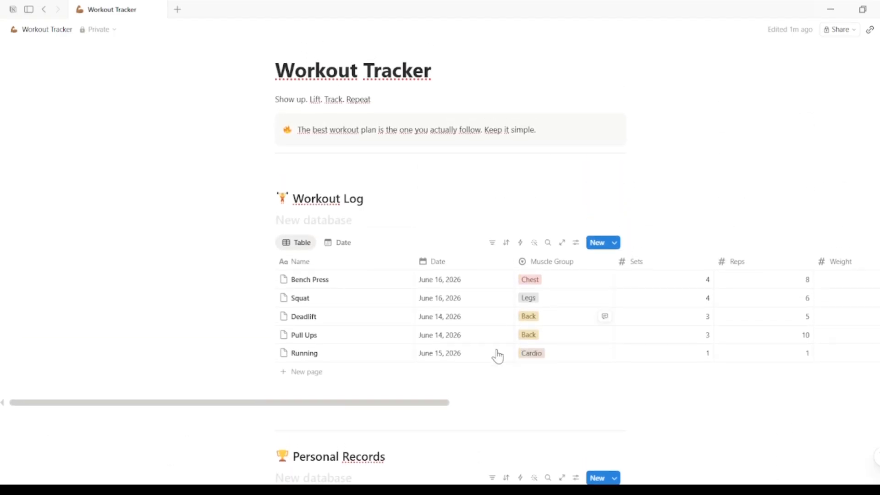
{"action": "left_click_drag", "start_coordinate": [443, 406], "coordinate": [480, 409]}
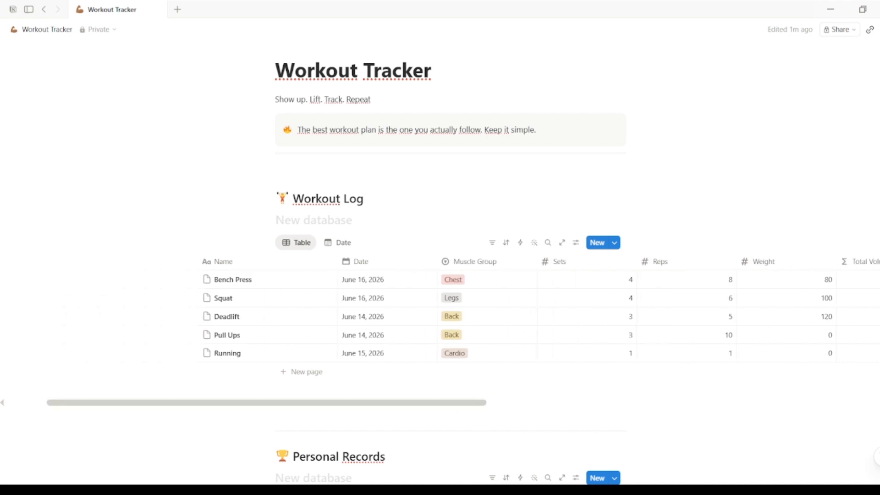
{"action": "scroll", "coordinate": [440, 263], "scroll_direction": "down", "scroll_amount": 5}
{"action": "scroll", "coordinate": [440, 264], "scroll_direction": "down", "scroll_amount": 3}
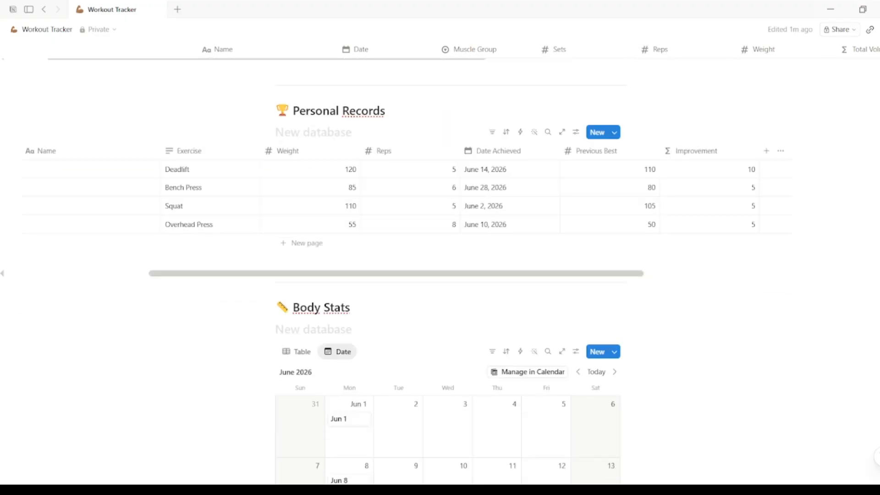
{"action": "scroll", "coordinate": [439, 263], "scroll_direction": "down", "scroll_amount": 2}
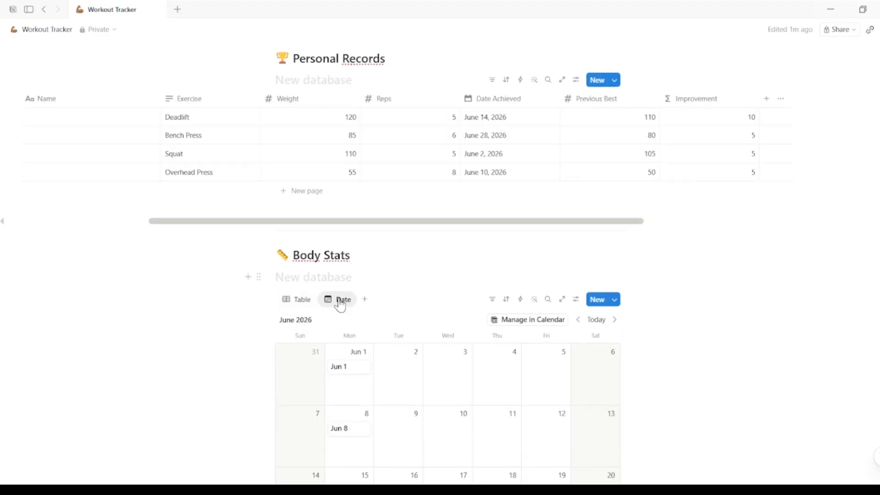
- Switch the Body Stats database back to its Table view and review it
{"action": "left_click", "coordinate": [292, 300]}
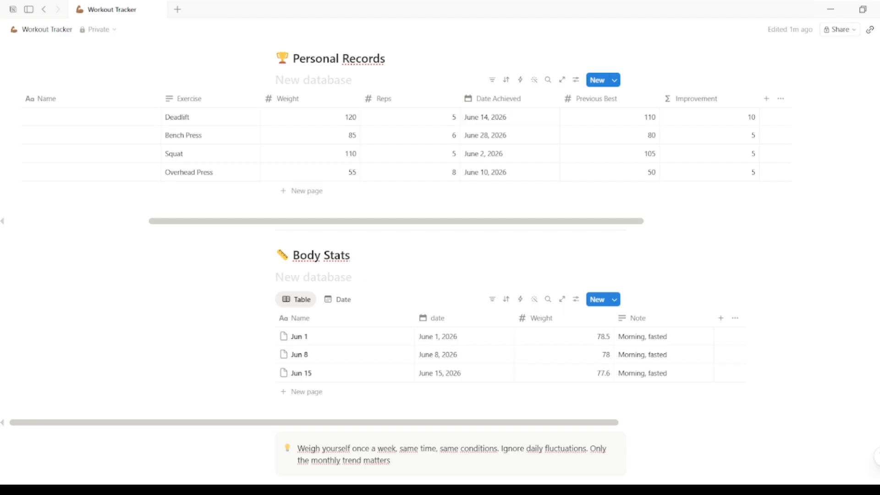
{"action": "scroll", "coordinate": [440, 263], "scroll_direction": "down", "scroll_amount": 3}
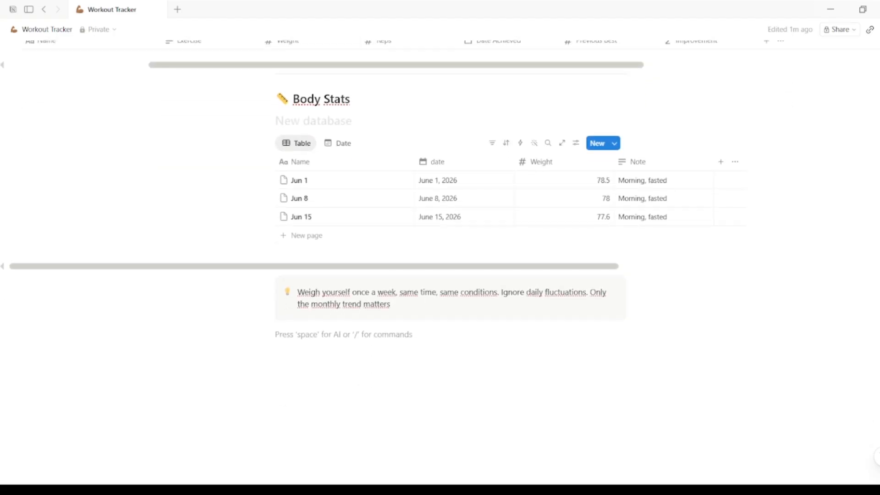
{"action": "scroll", "coordinate": [440, 264], "scroll_direction": "up", "scroll_amount": 5}
{"action": "scroll", "coordinate": [440, 264], "scroll_direction": "down", "scroll_amount": 2}
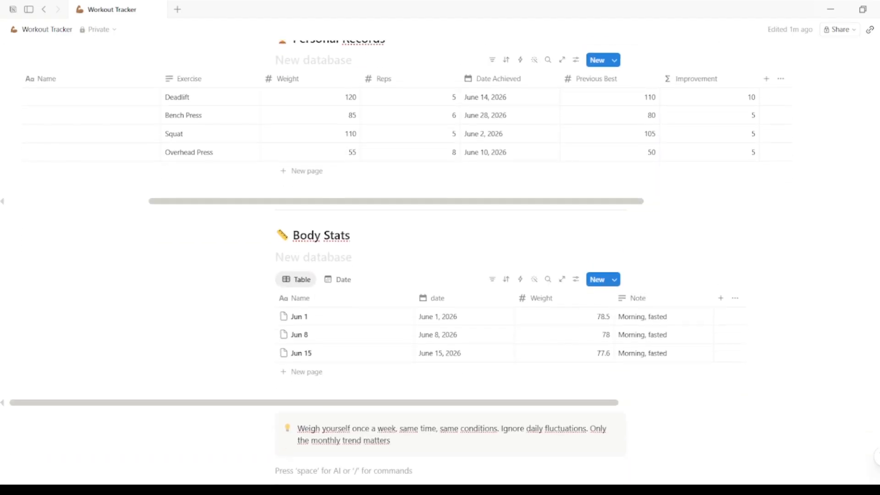